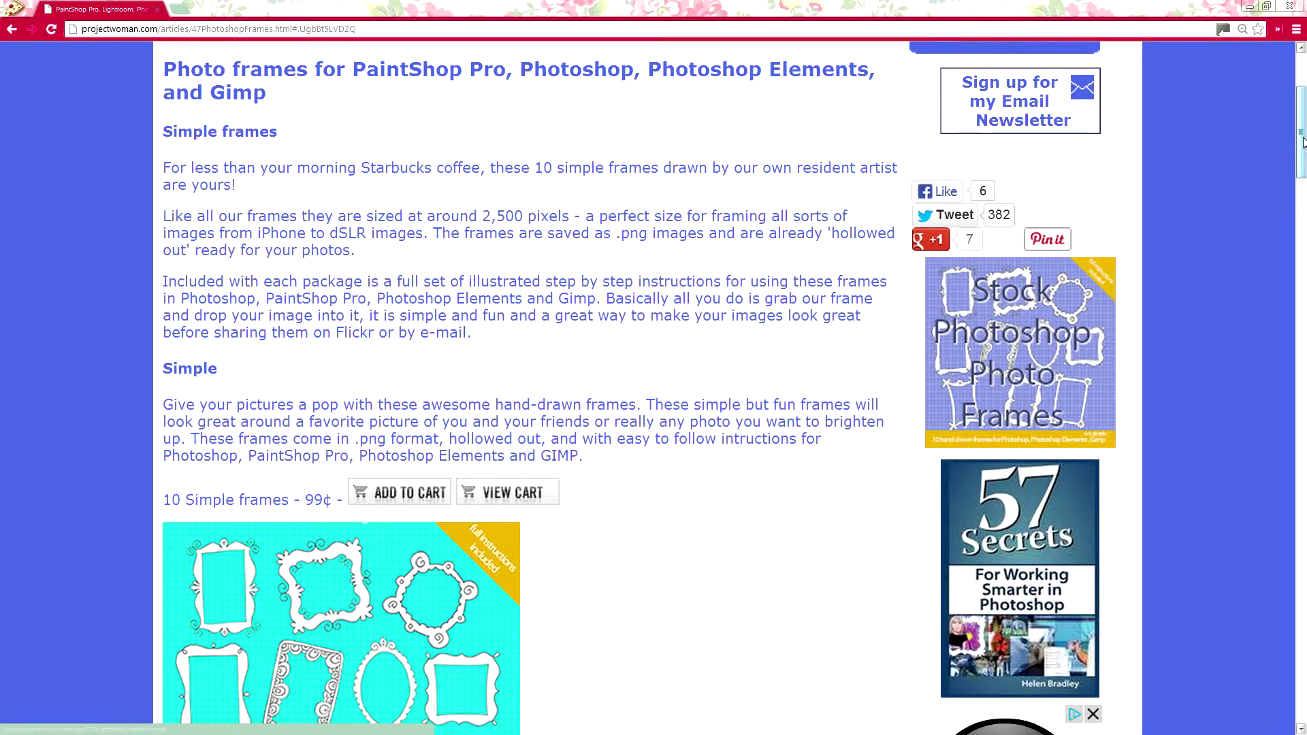
# - Scroll the projectwoman.com frames article past the Floral set down to the Rectangles heading
pyautogui.moveTo(1300, 142); pyautogui.dragTo(1247, 502)
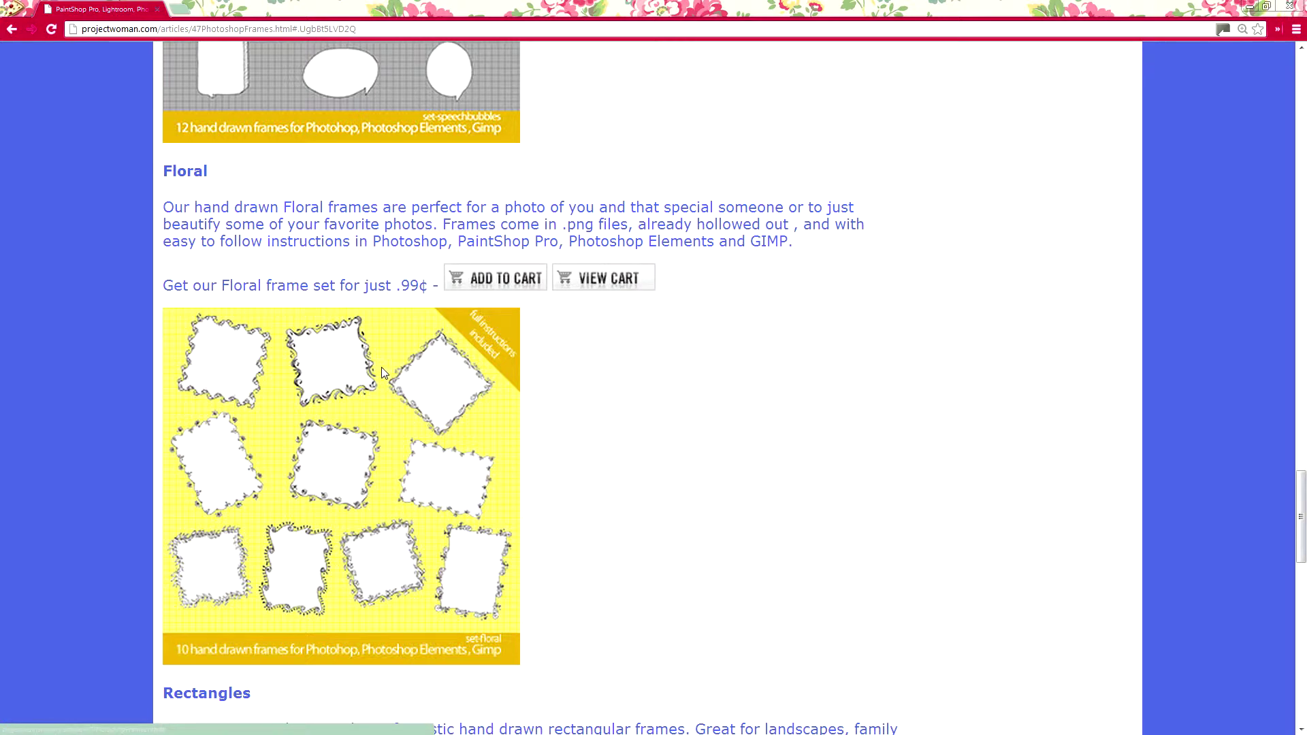
# - Minimize the browser and bring the rectangle9.png frame and dec3canon 286.jpg photo windows forward
pyautogui.click(1250, 8)
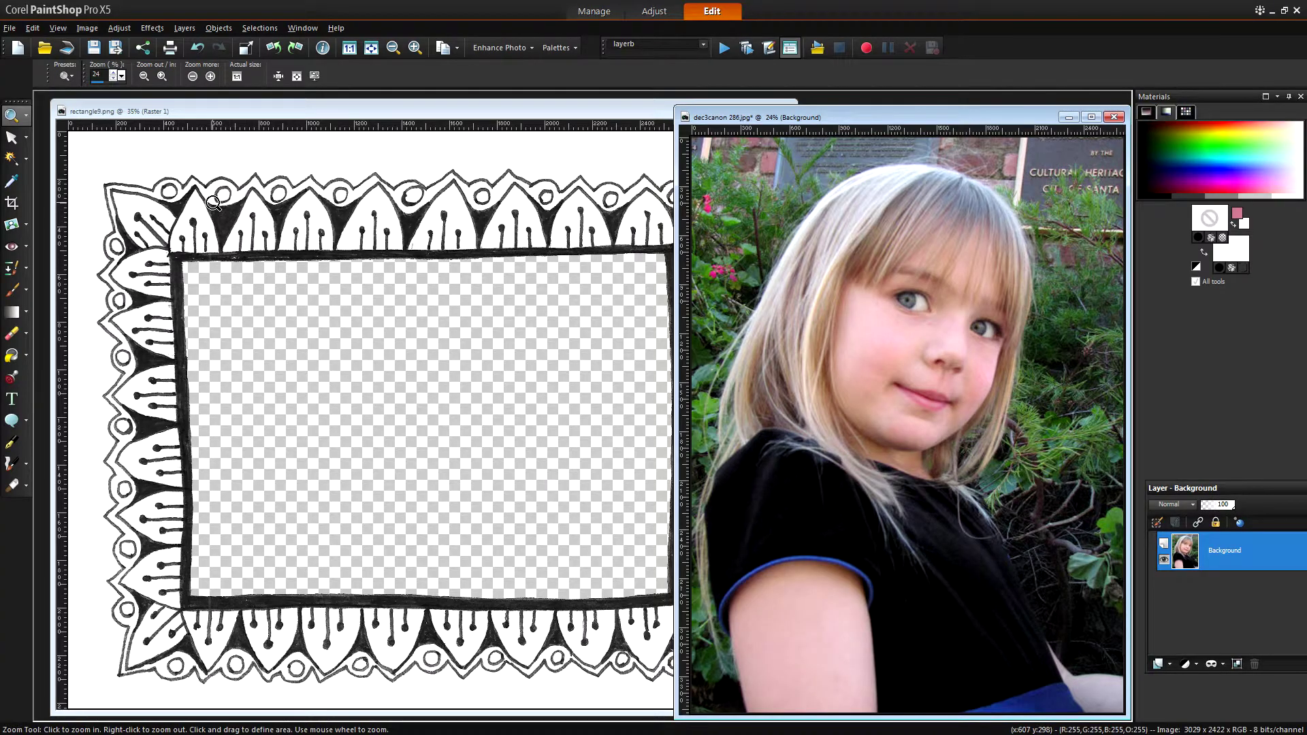
pyautogui.click(193, 115)
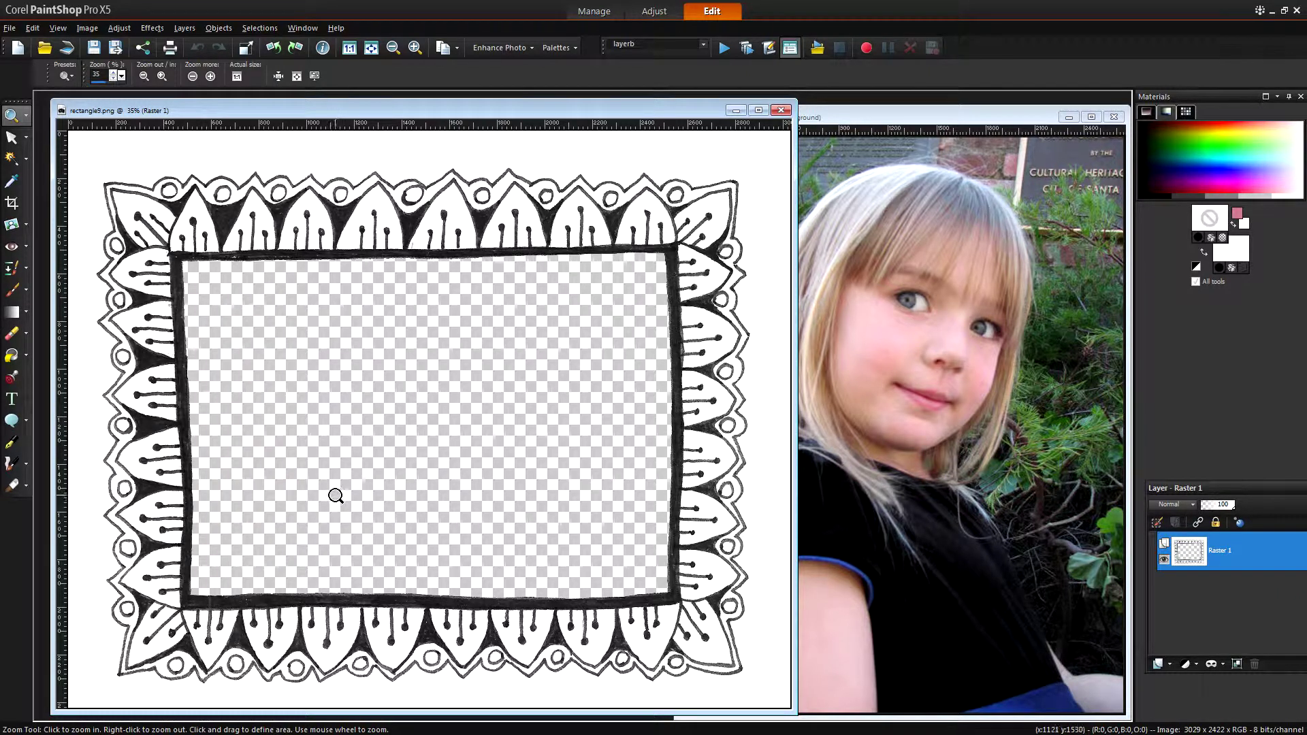
pyautogui.click(854, 120)
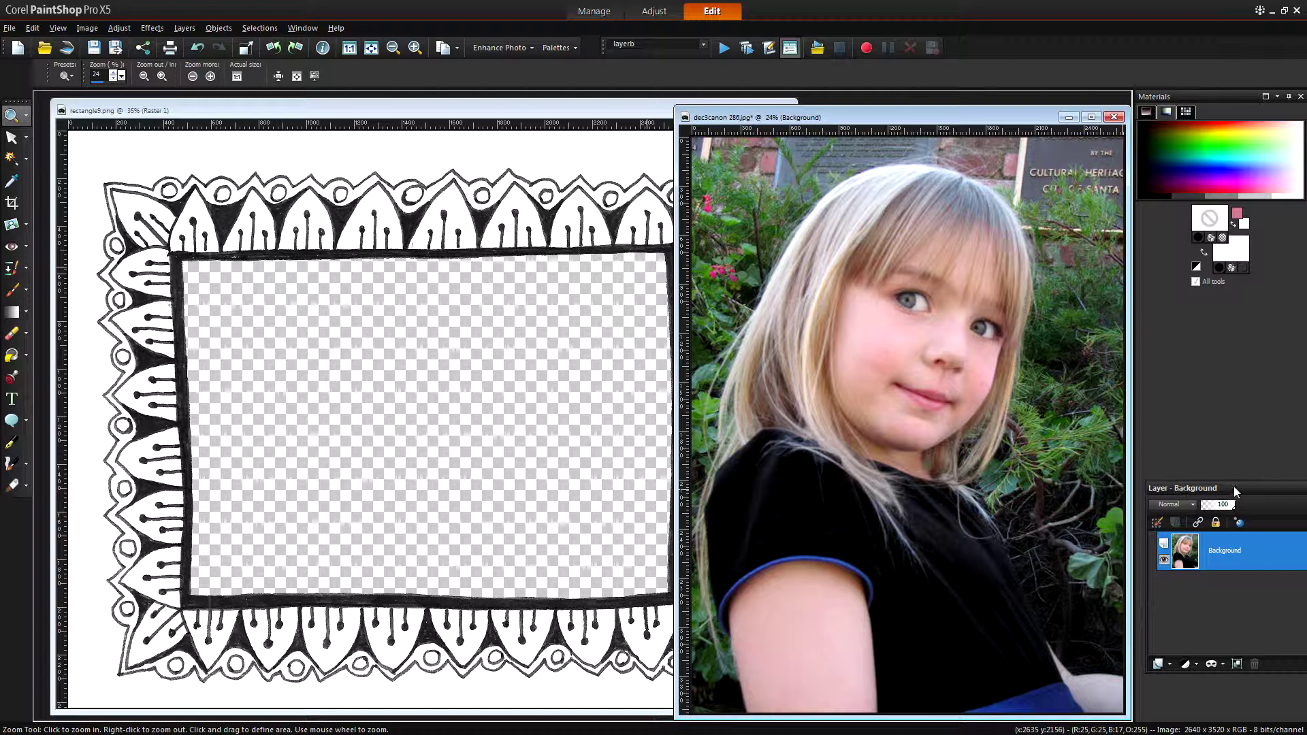
# - Float the Layers palette over the photo and rearrange the rectangle9.png and photo windows
pyautogui.moveTo(1233, 487); pyautogui.dragTo(1081, 399)
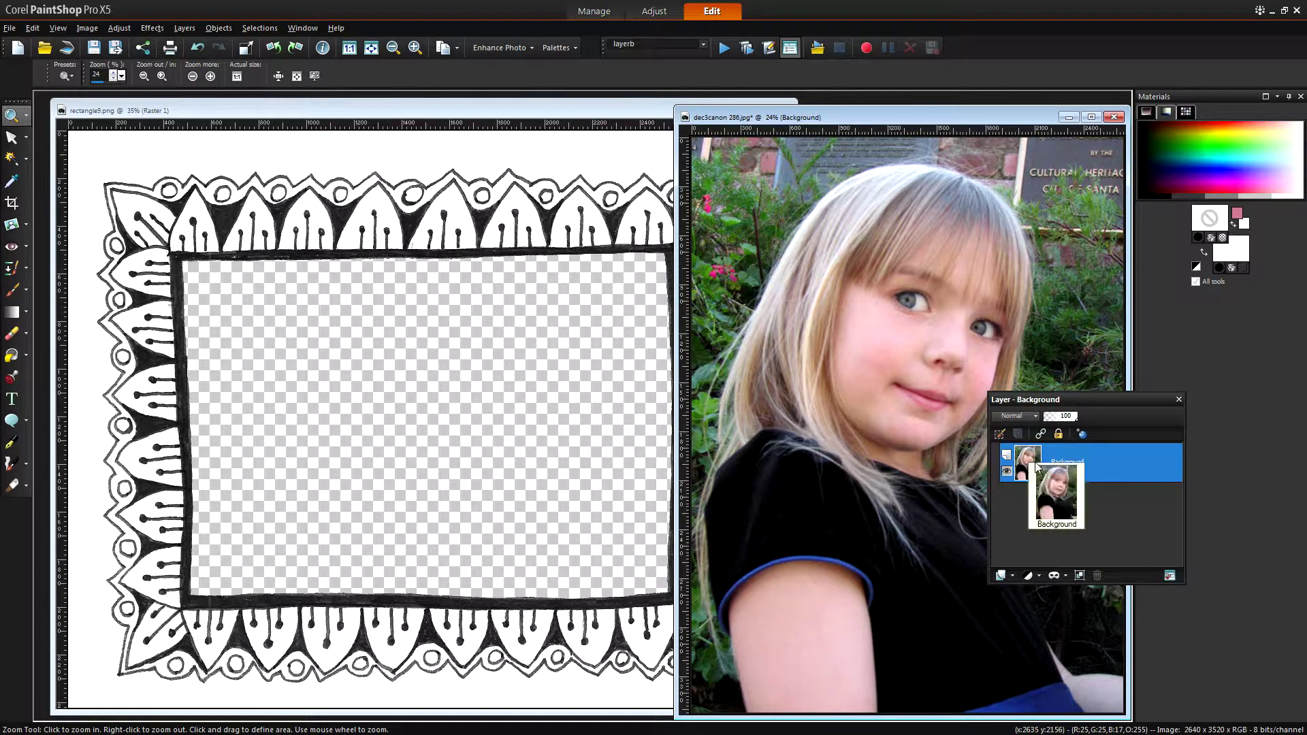
pyautogui.click(59, 29)
pyautogui.moveTo(100, 272)
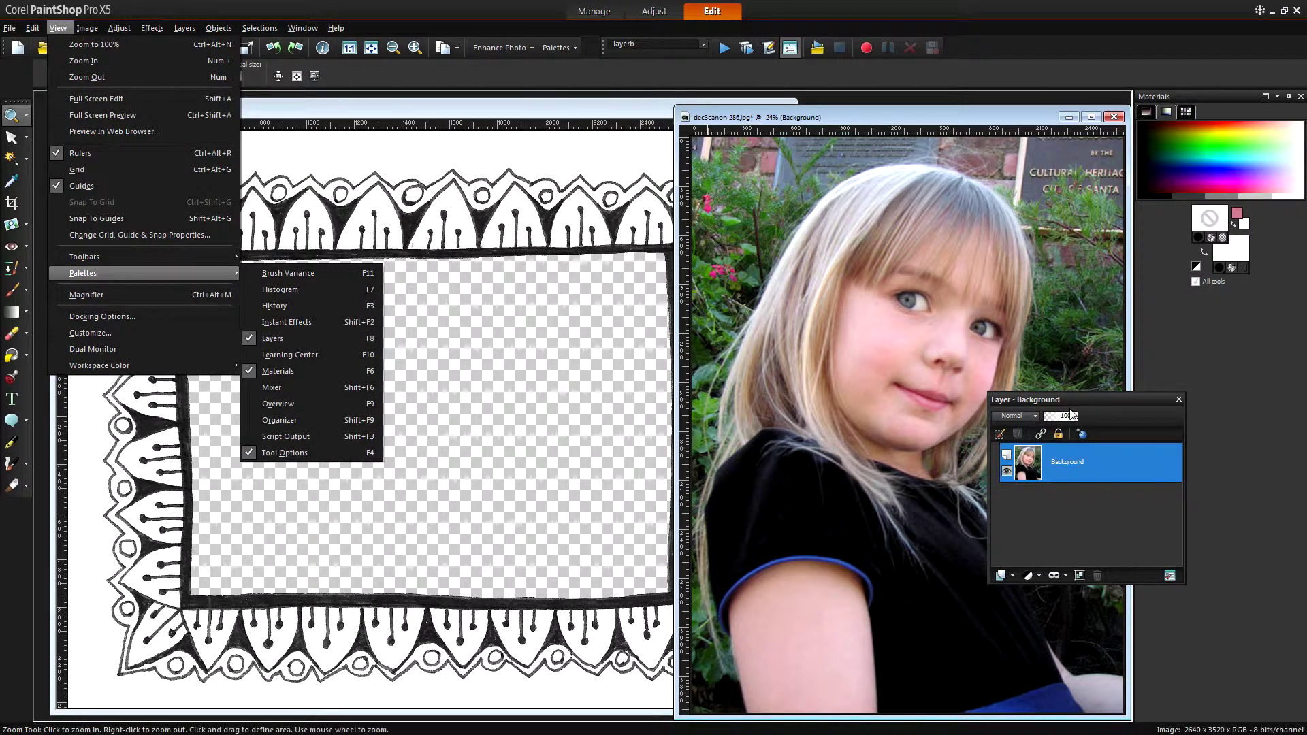
pyautogui.click(1093, 397)
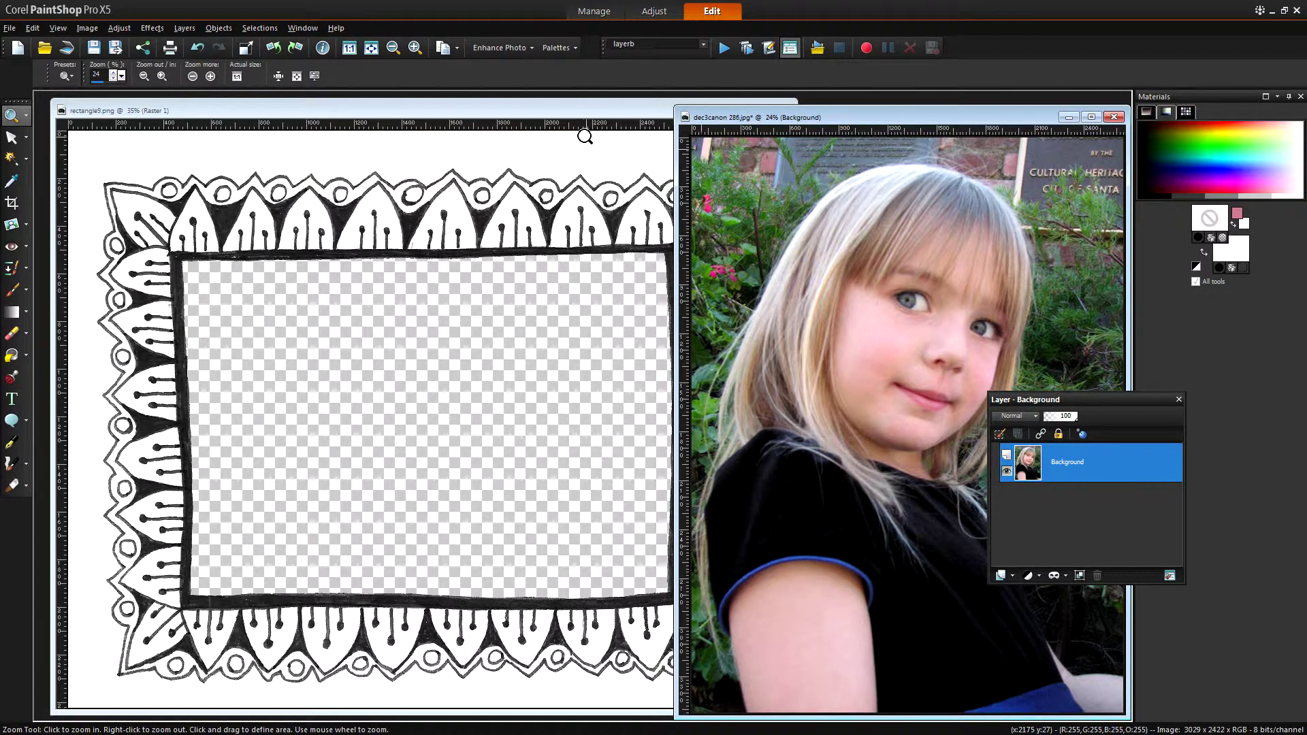
pyautogui.moveTo(381, 104); pyautogui.dragTo(378, 108)
pyautogui.moveTo(823, 117); pyautogui.dragTo(851, 113)
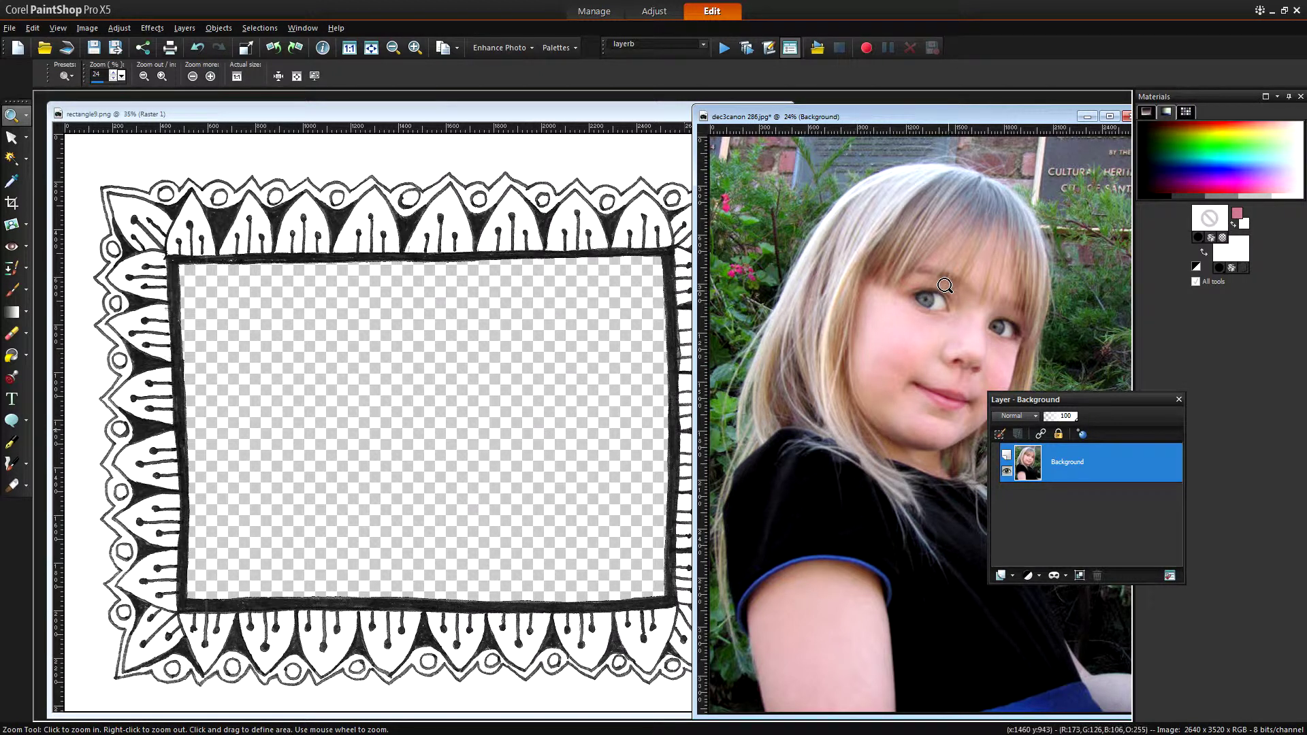
# - Drag the photo's Background layer onto the rectangle9.png canvas, creating layer Raster 2
pyautogui.moveTo(1092, 465)
pyautogui.moveTo(1032, 460); pyautogui.dragTo(817, 475)
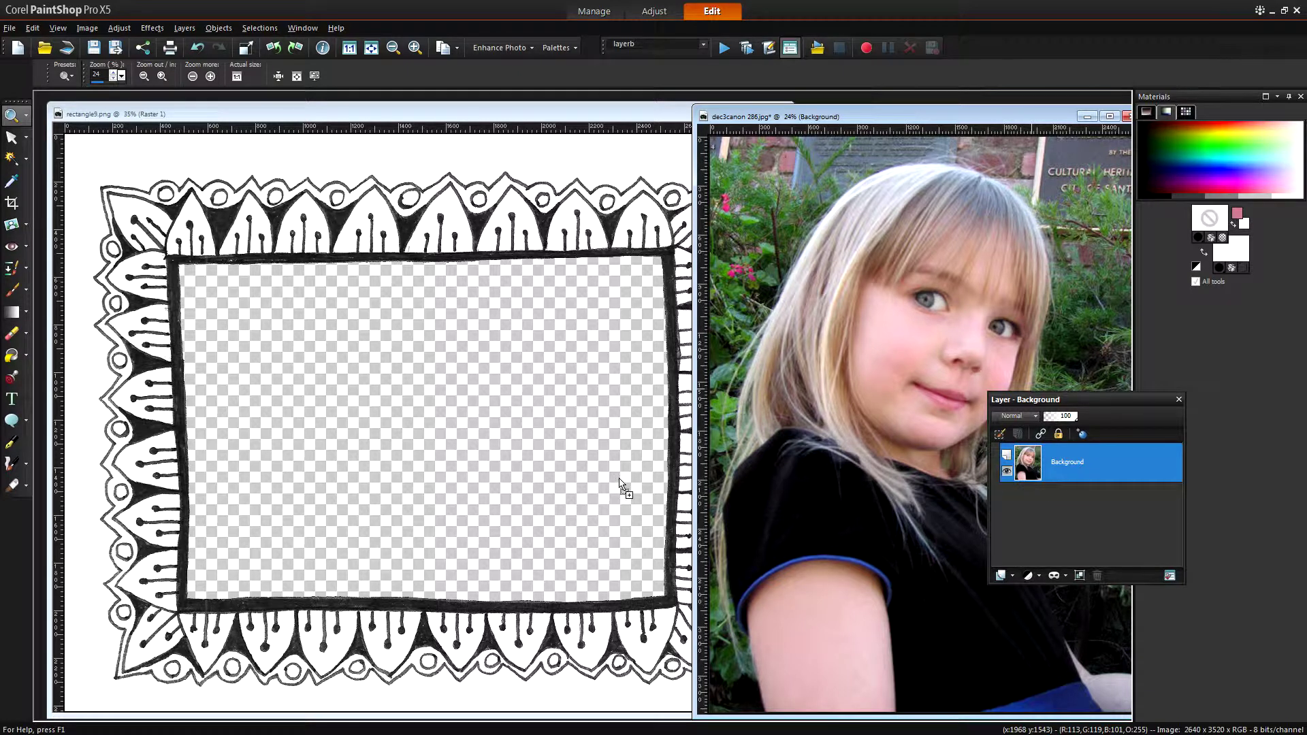
pyautogui.moveTo(619, 484); pyautogui.dragTo(310, 390)
pyautogui.moveTo(311, 393); pyautogui.dragTo(303, 378)
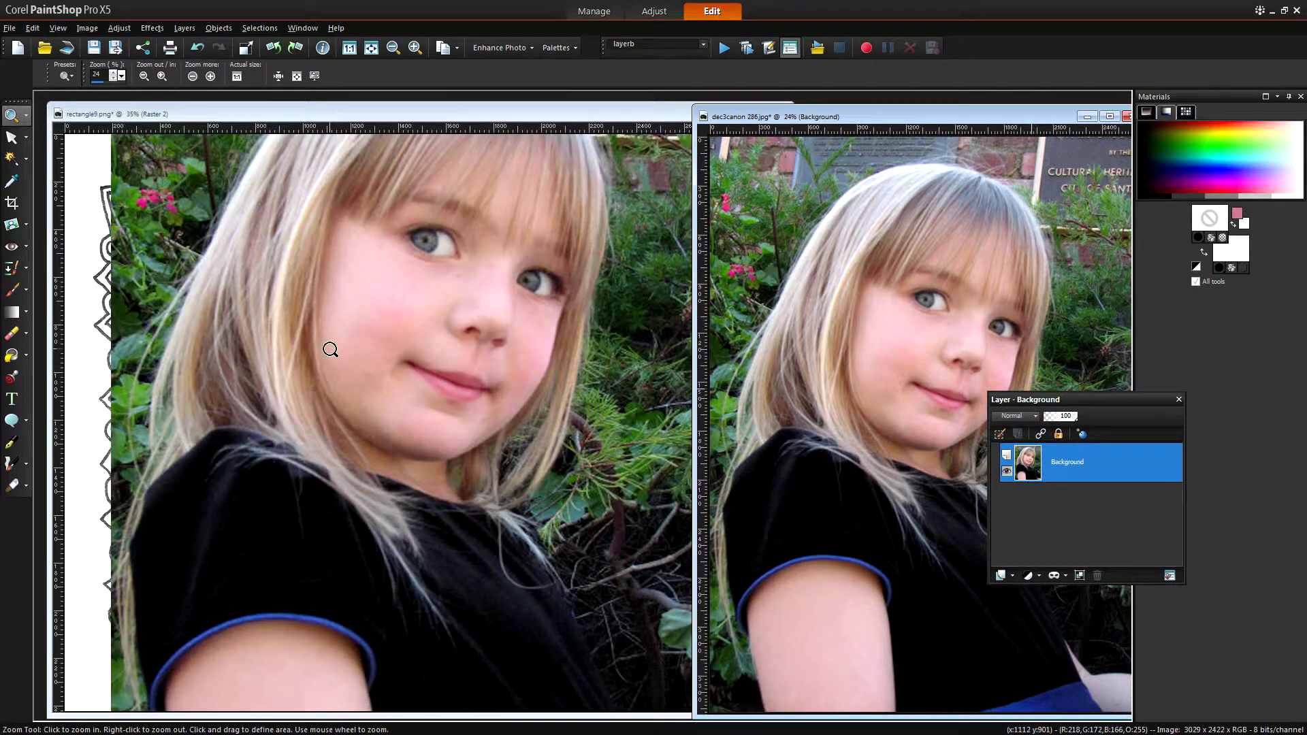
# - Minimize the dec3canon 286.jpg window and move the Layers palette beside the frame canvas
pyautogui.click(922, 131)
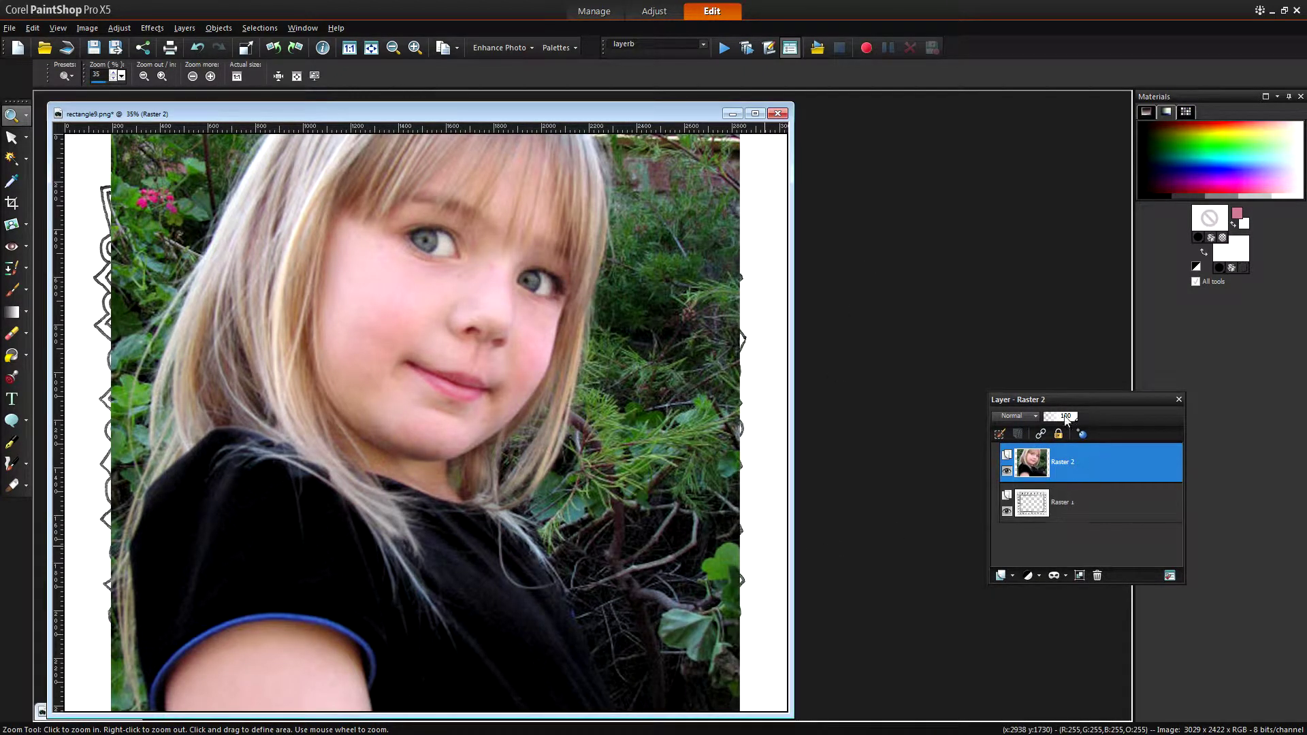
pyautogui.moveTo(1057, 403); pyautogui.dragTo(930, 271)
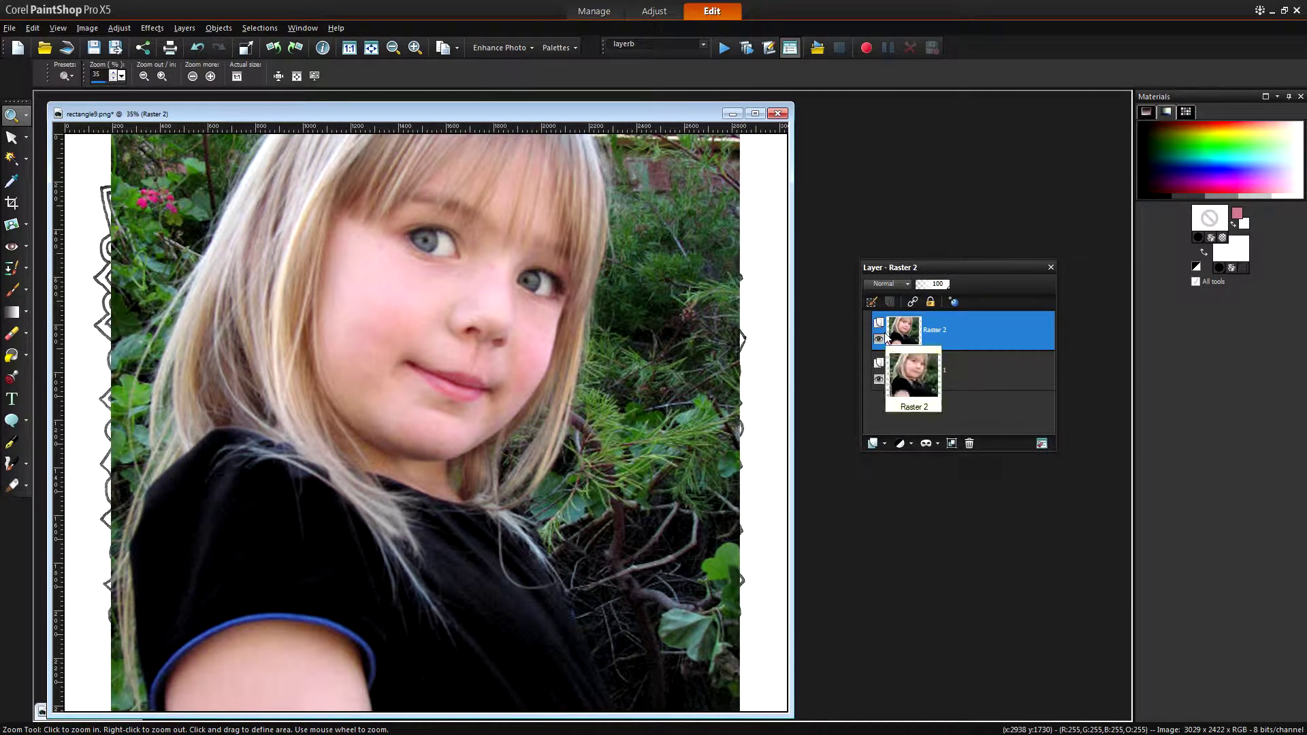
pyautogui.moveTo(903, 375)
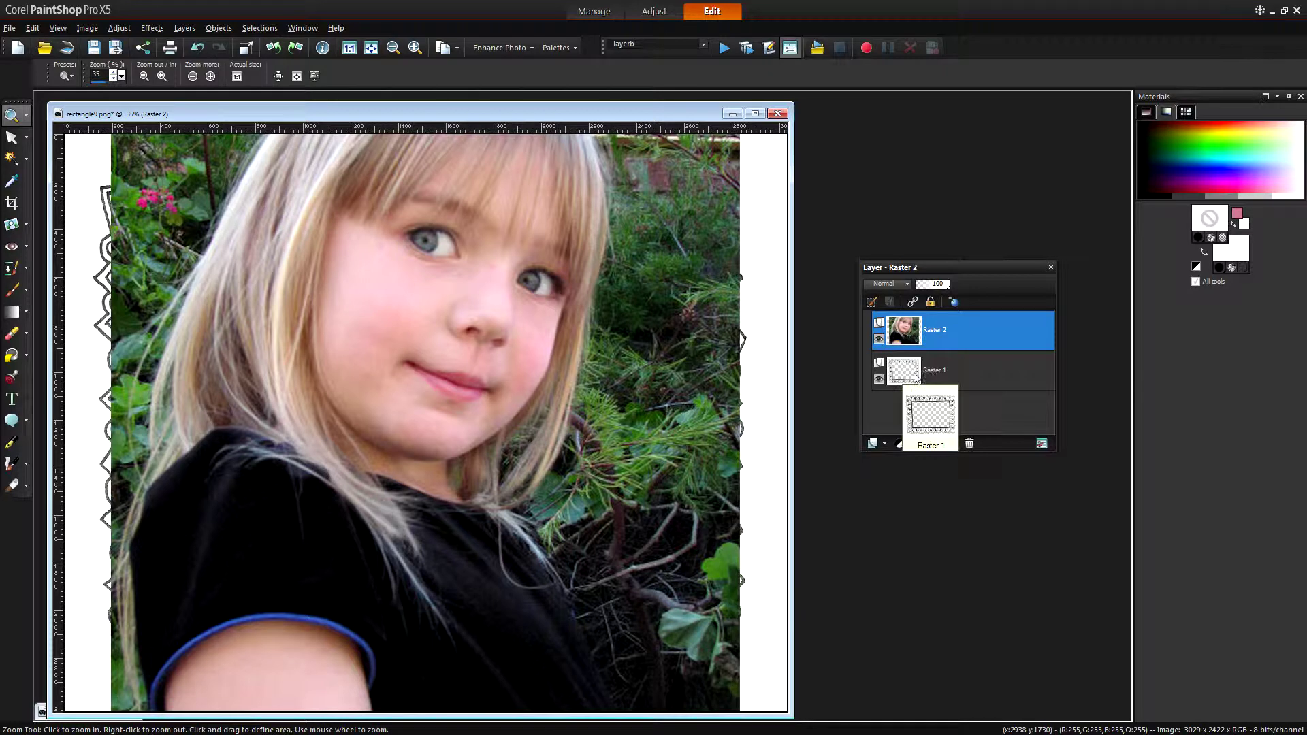
pyautogui.moveTo(903, 332)
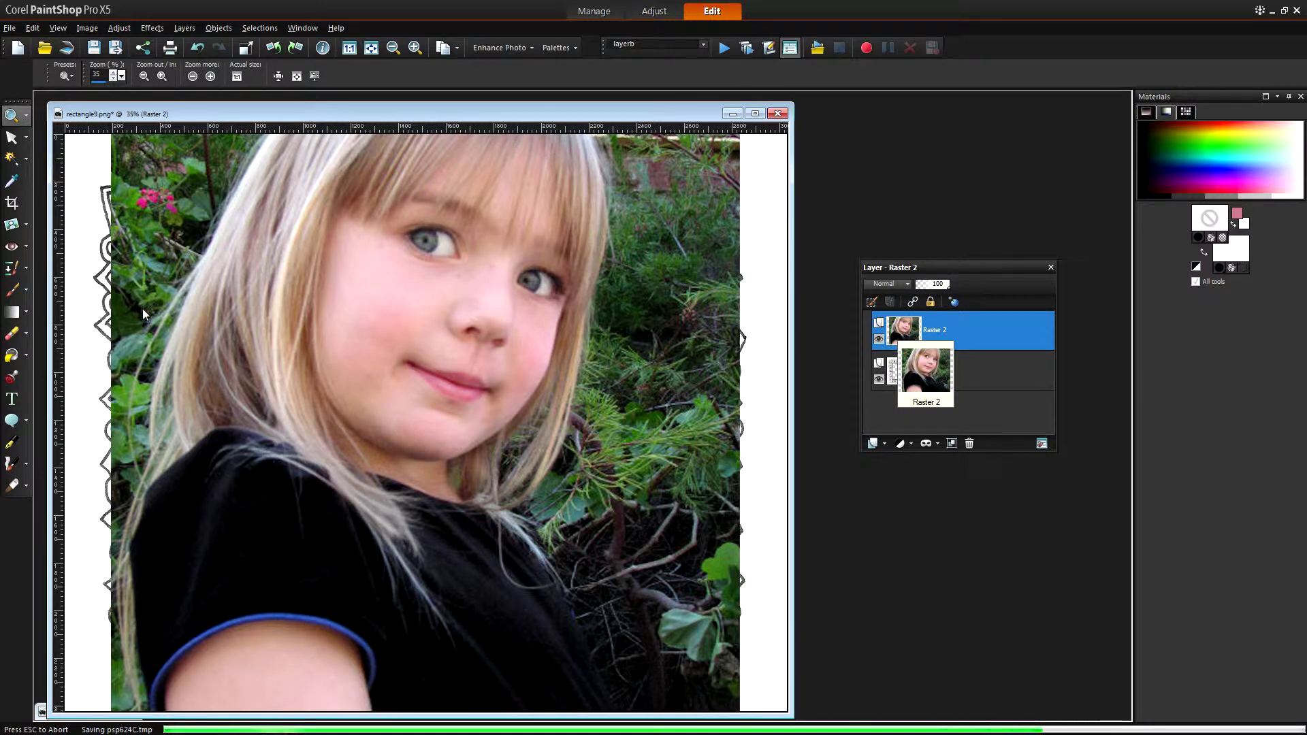
# - Switch to the Pick tool and drag the Raster 2 photo around the canvas
pyautogui.click(26, 159)
pyautogui.click(24, 140)
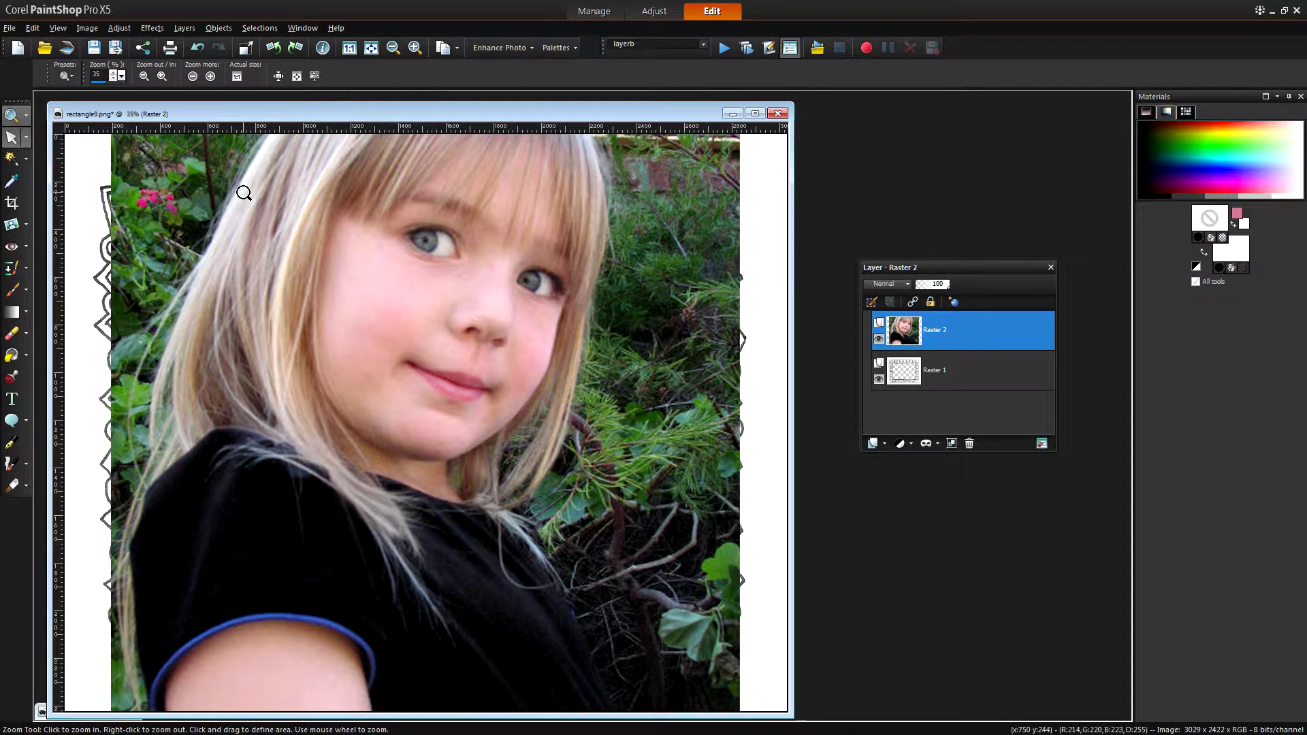
pyautogui.click(11, 137)
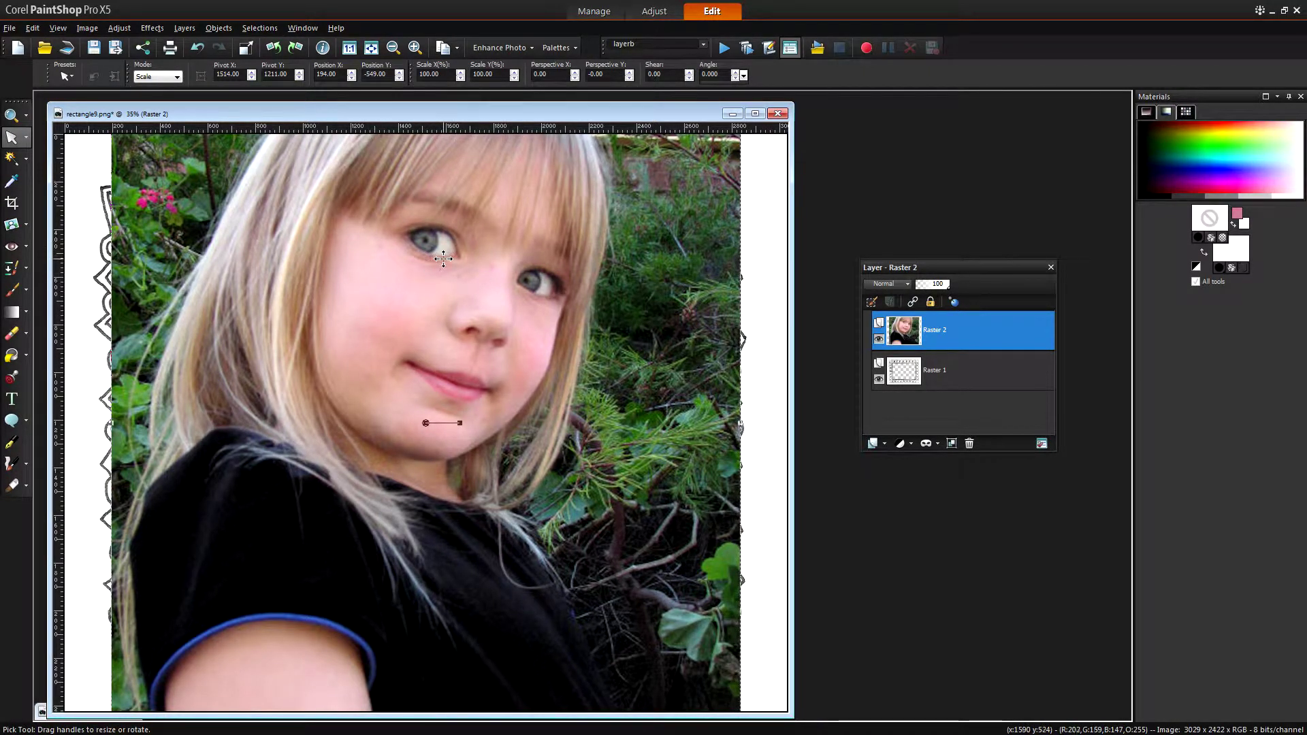
pyautogui.moveTo(443, 299); pyautogui.dragTo(452, 461)
pyautogui.moveTo(470, 348); pyautogui.dragTo(455, 333)
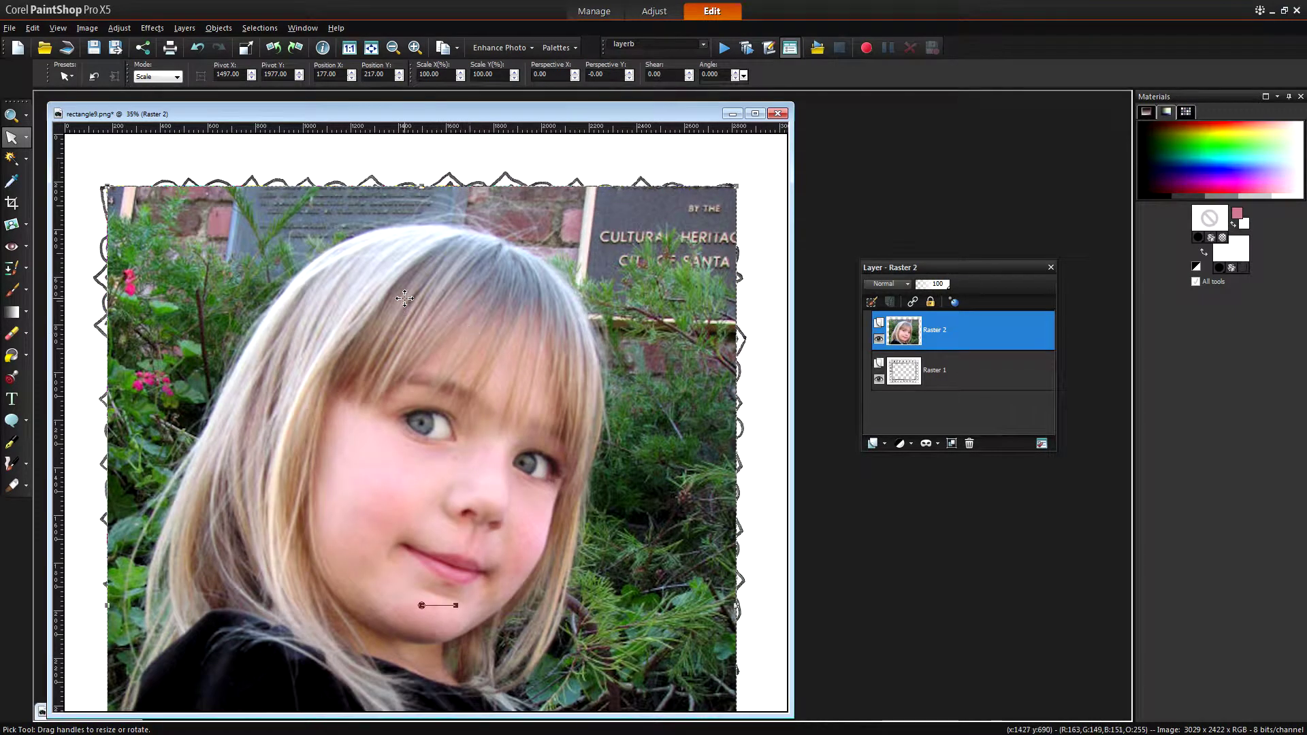
pyautogui.moveTo(117, 199); pyautogui.dragTo(126, 202)
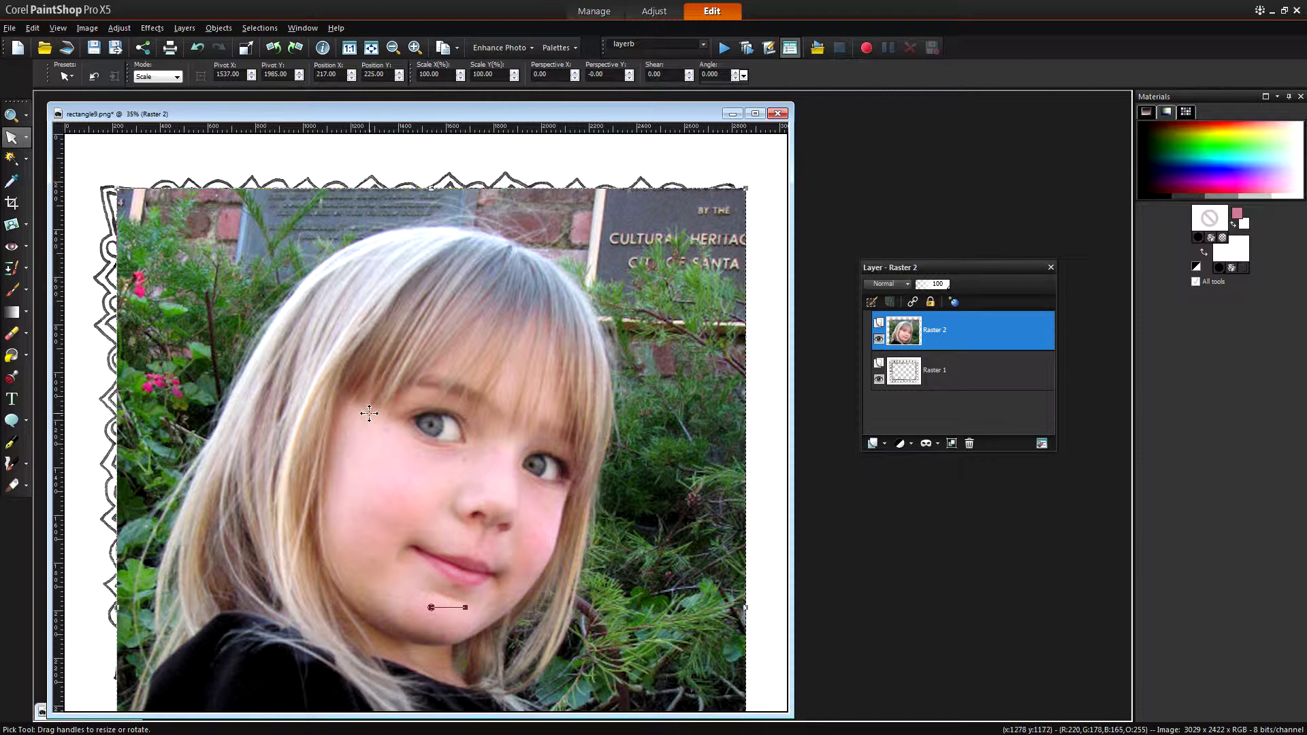
pyautogui.moveTo(368, 413); pyautogui.dragTo(365, 512)
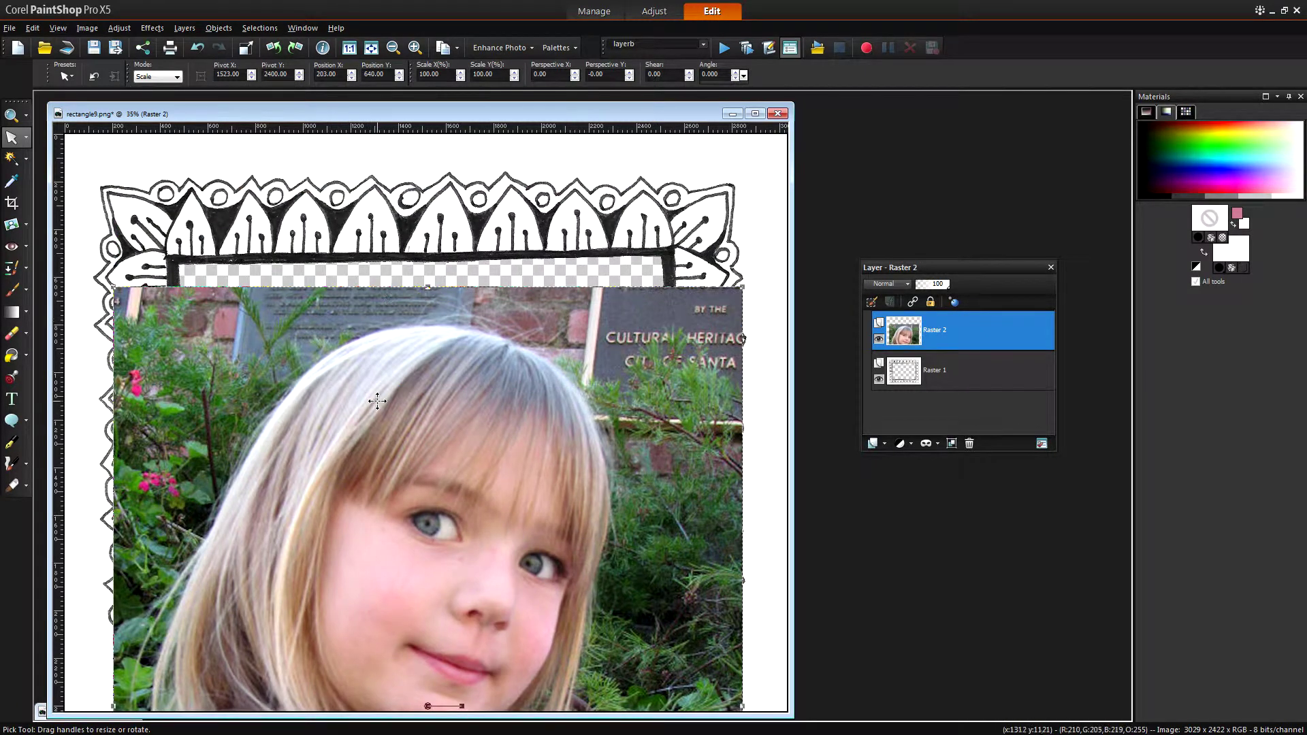
pyautogui.moveTo(429, 574); pyautogui.dragTo(431, 444)
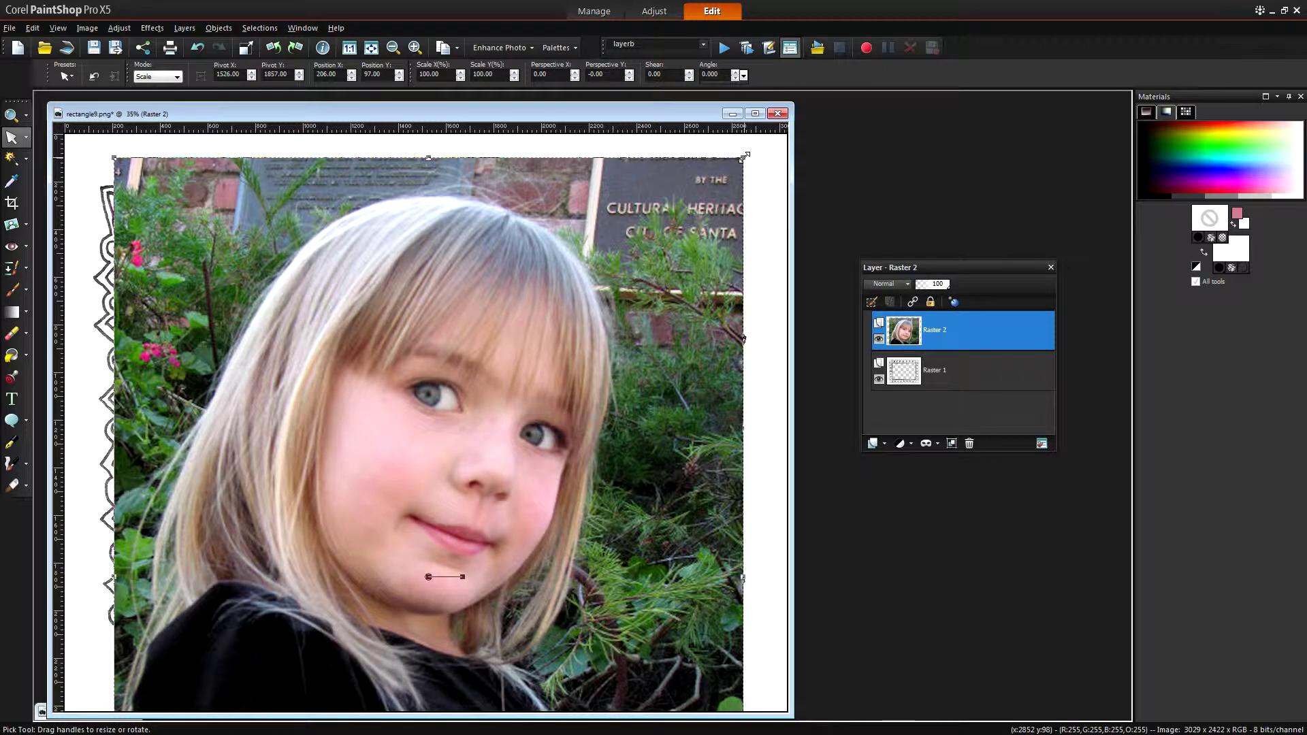
# - Scale the photo to about 81% and position it across the frame's opening
pyautogui.moveTo(745, 157); pyautogui.dragTo(349, 231)
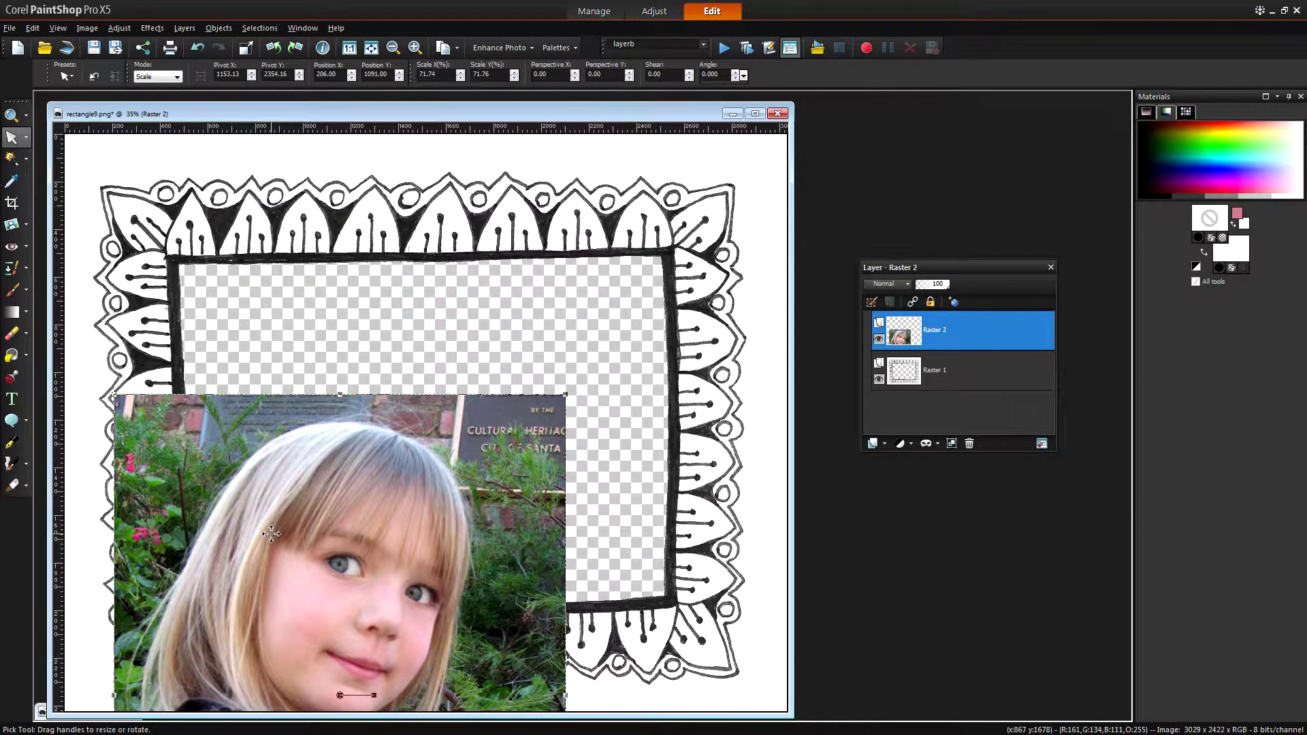
pyautogui.moveTo(271, 531); pyautogui.dragTo(326, 386)
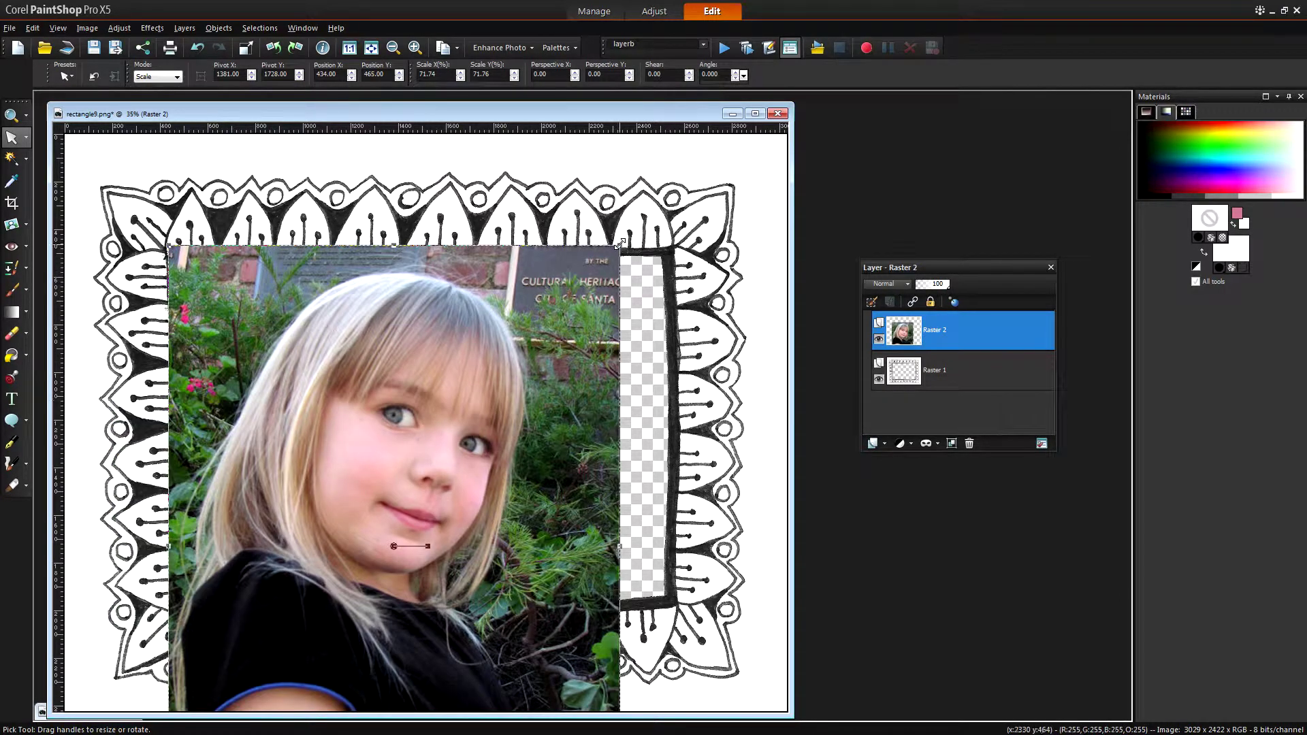
pyautogui.moveTo(621, 243); pyautogui.dragTo(709, 187)
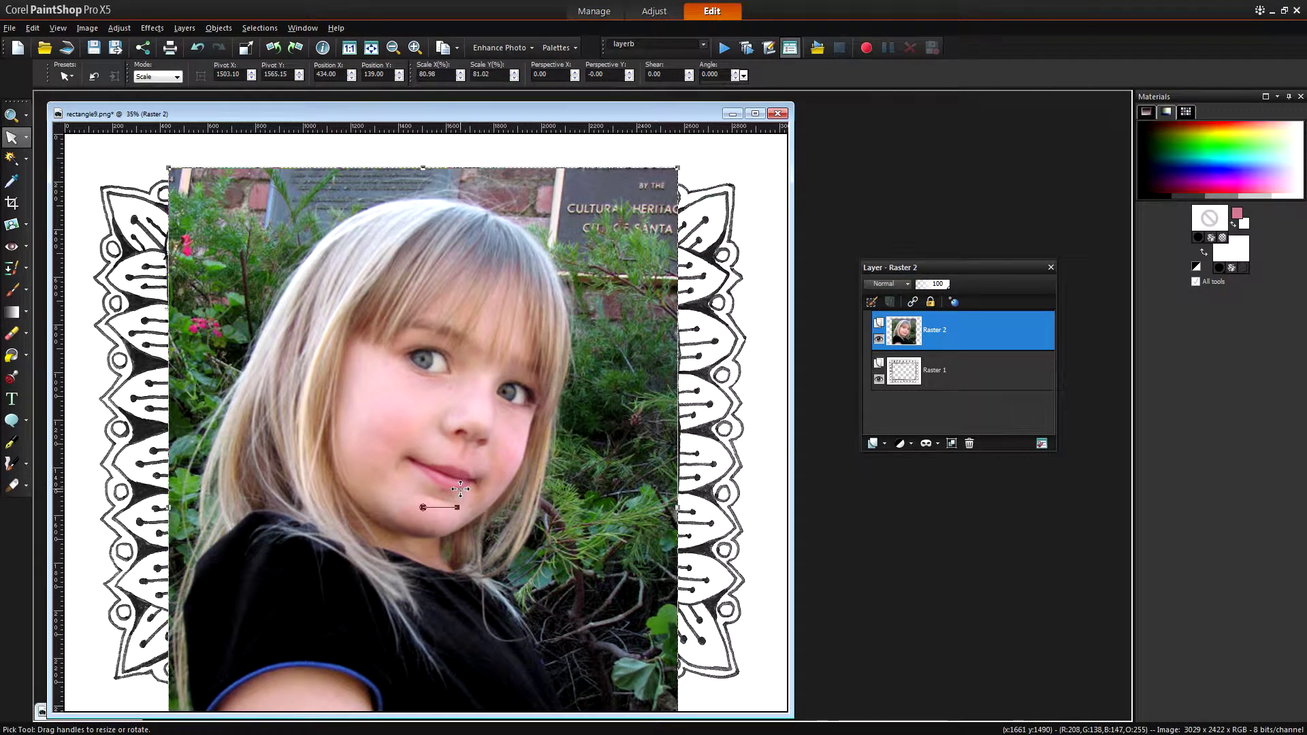
pyautogui.moveTo(463, 498); pyautogui.dragTo(464, 509)
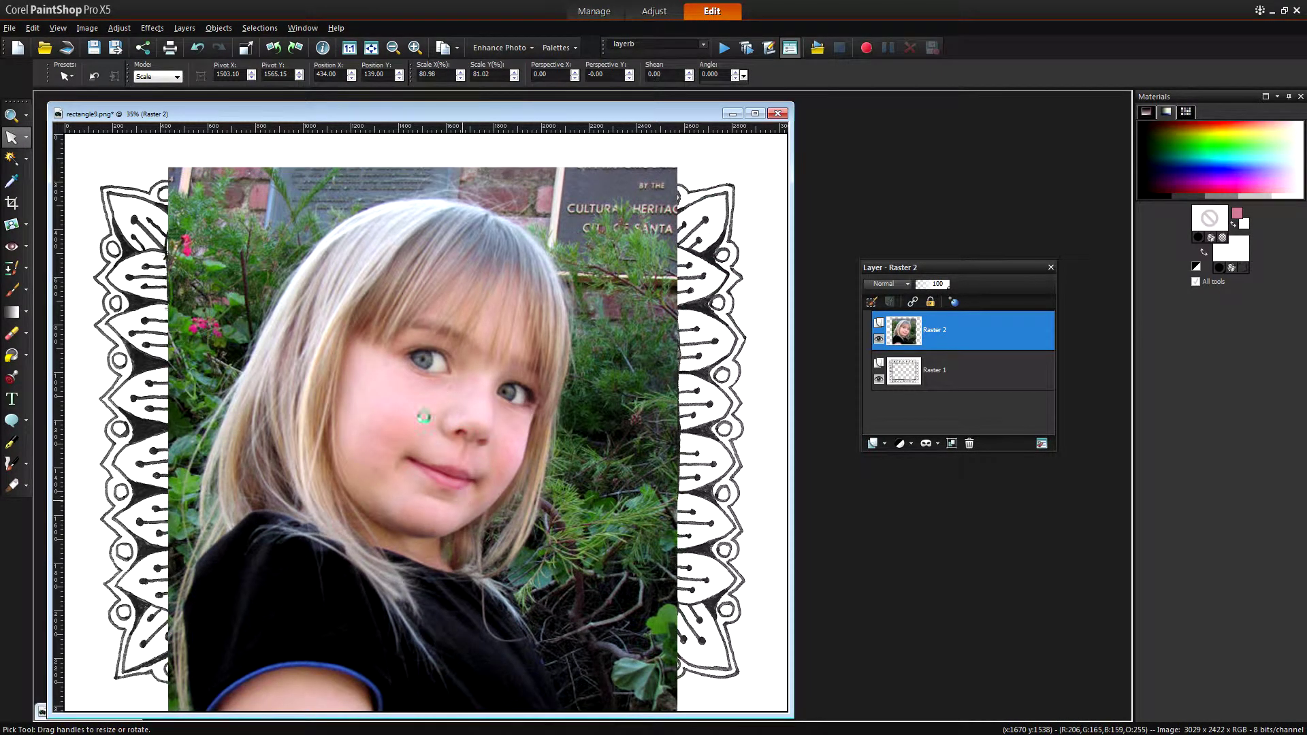
# - Move Raster 2 below Raster 1, centre the photo in the opening, and select Raster 1
pyautogui.moveTo(951, 333)
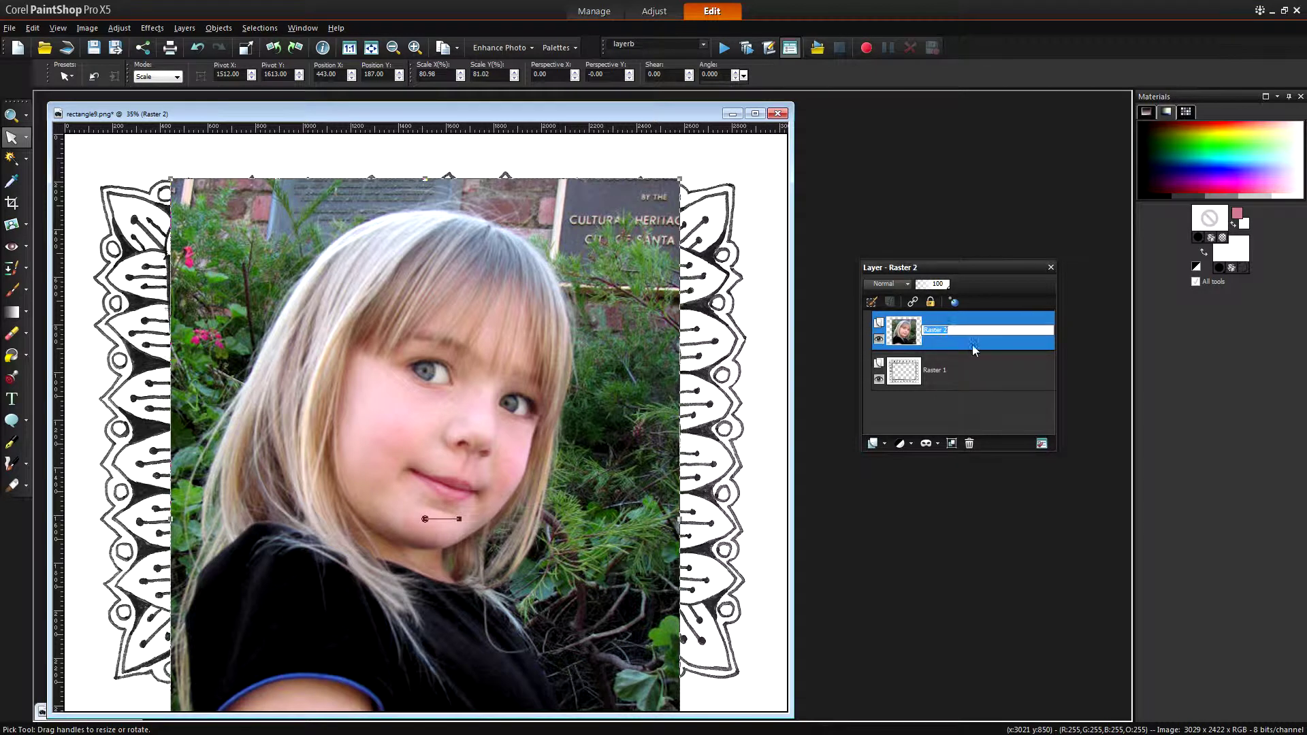
pyautogui.moveTo(970, 325); pyautogui.dragTo(973, 378)
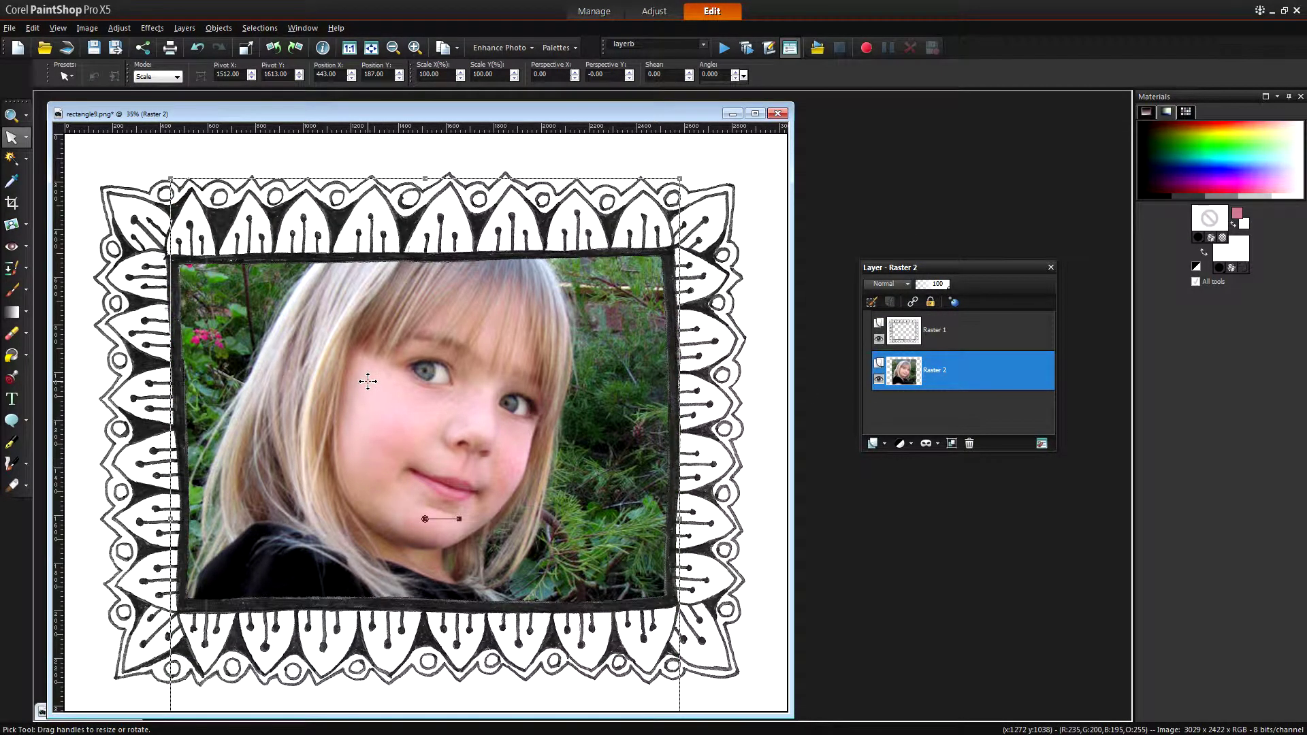
pyautogui.moveTo(367, 381); pyautogui.dragTo(358, 390)
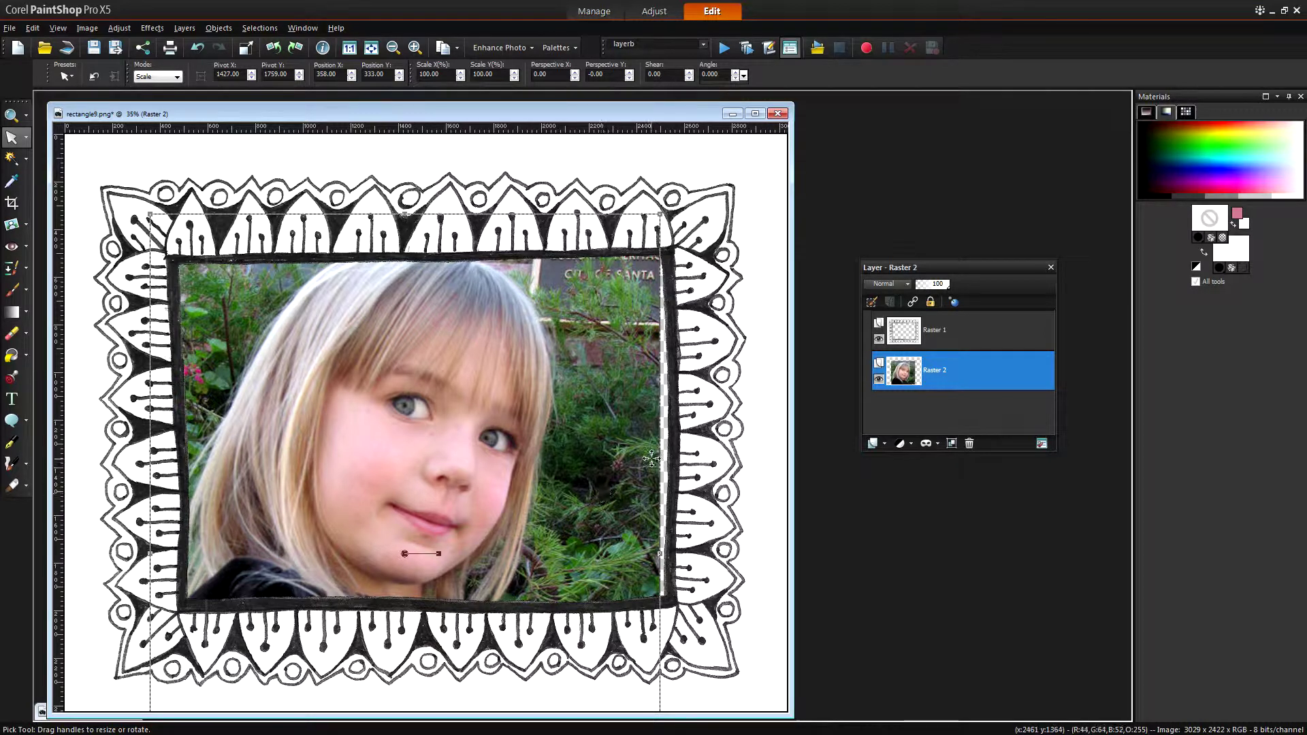
pyautogui.moveTo(610, 464); pyautogui.dragTo(624, 465)
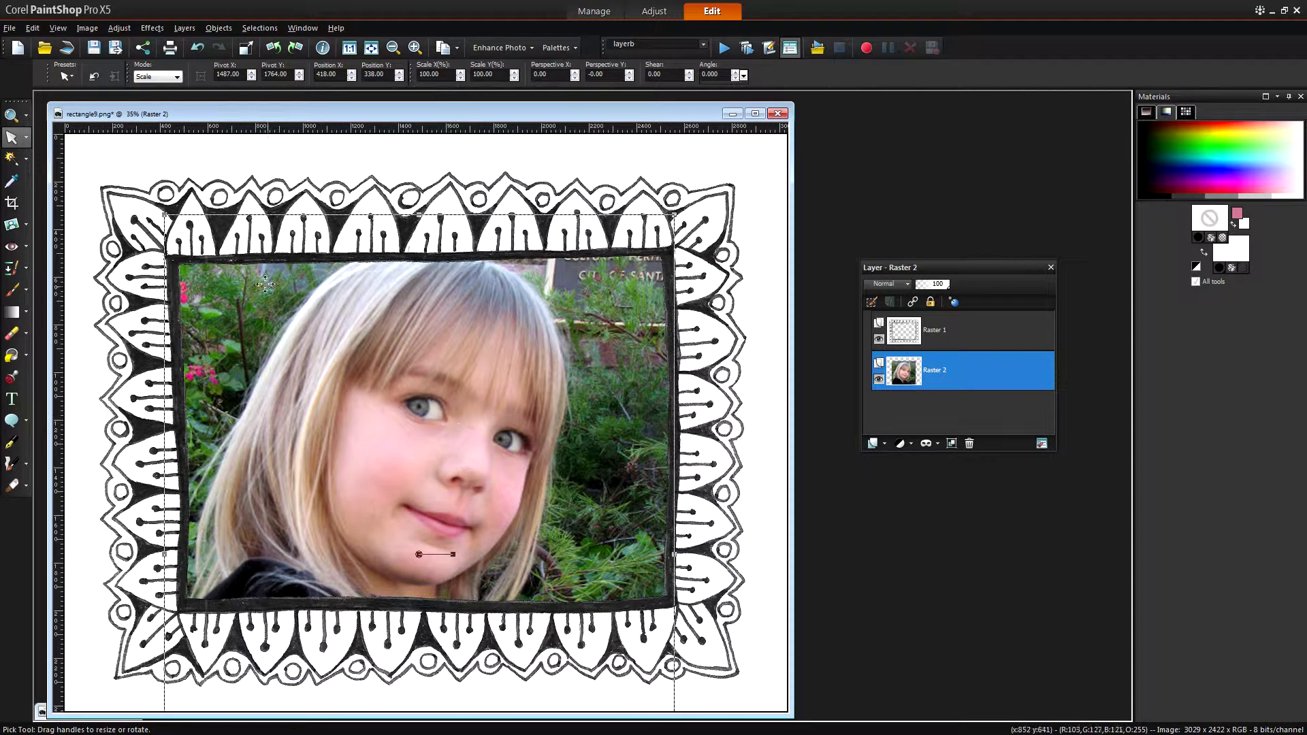
pyautogui.click(969, 331)
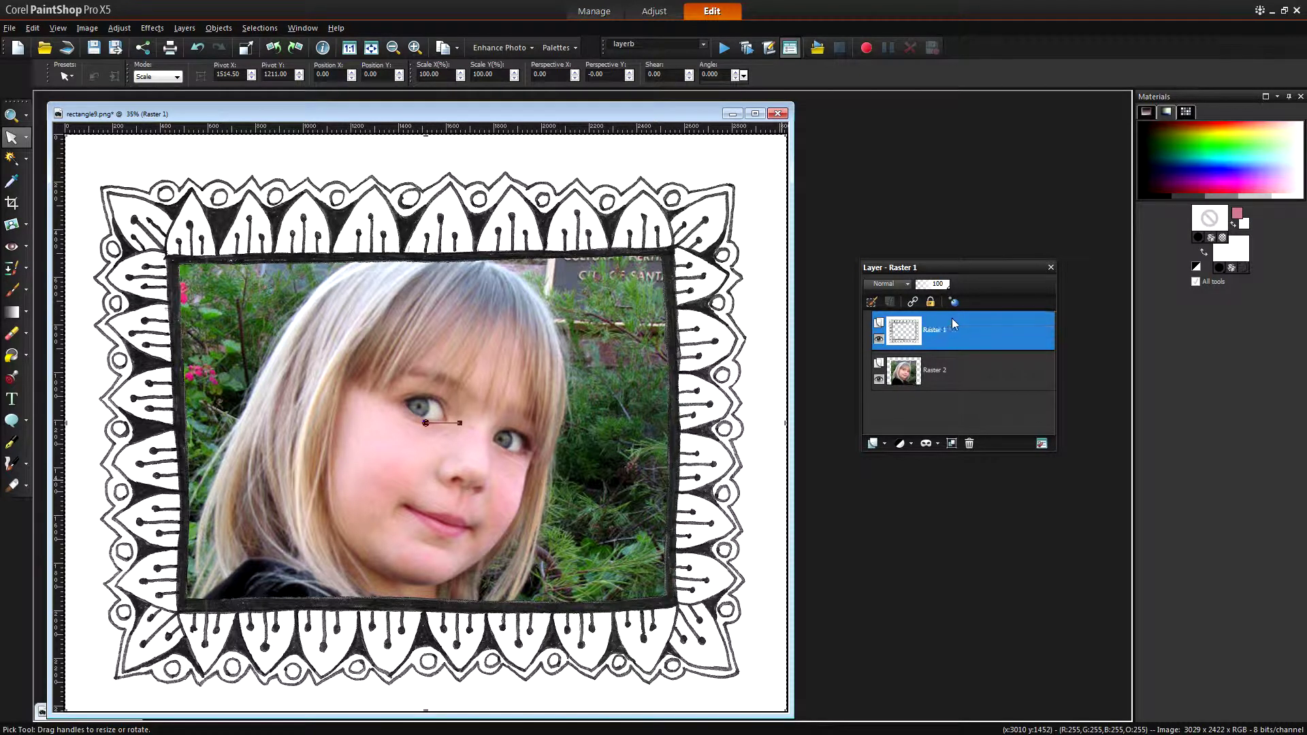
# - Set the foreground colour to dusty pink (R 195, G 107, B 119) using the Dropper tool
pyautogui.moveTo(937, 321)
pyautogui.click(10, 181)
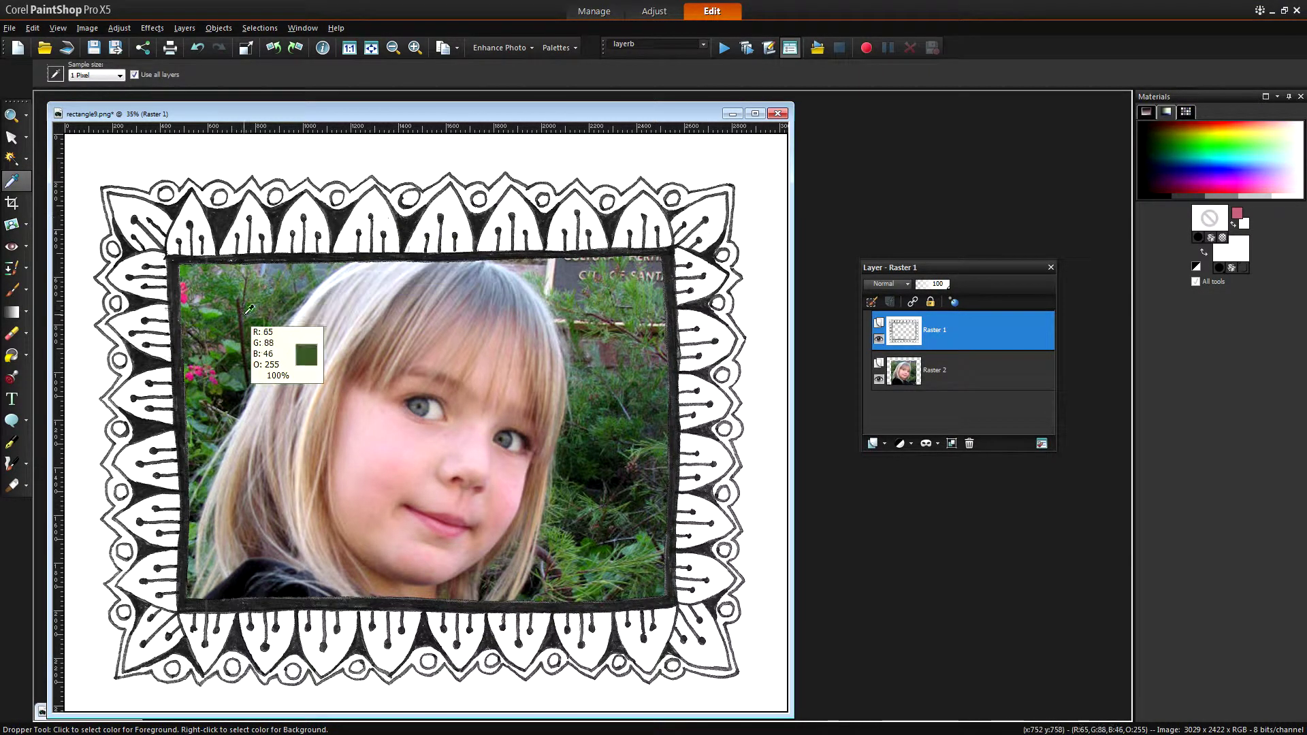
pyautogui.click(1221, 237)
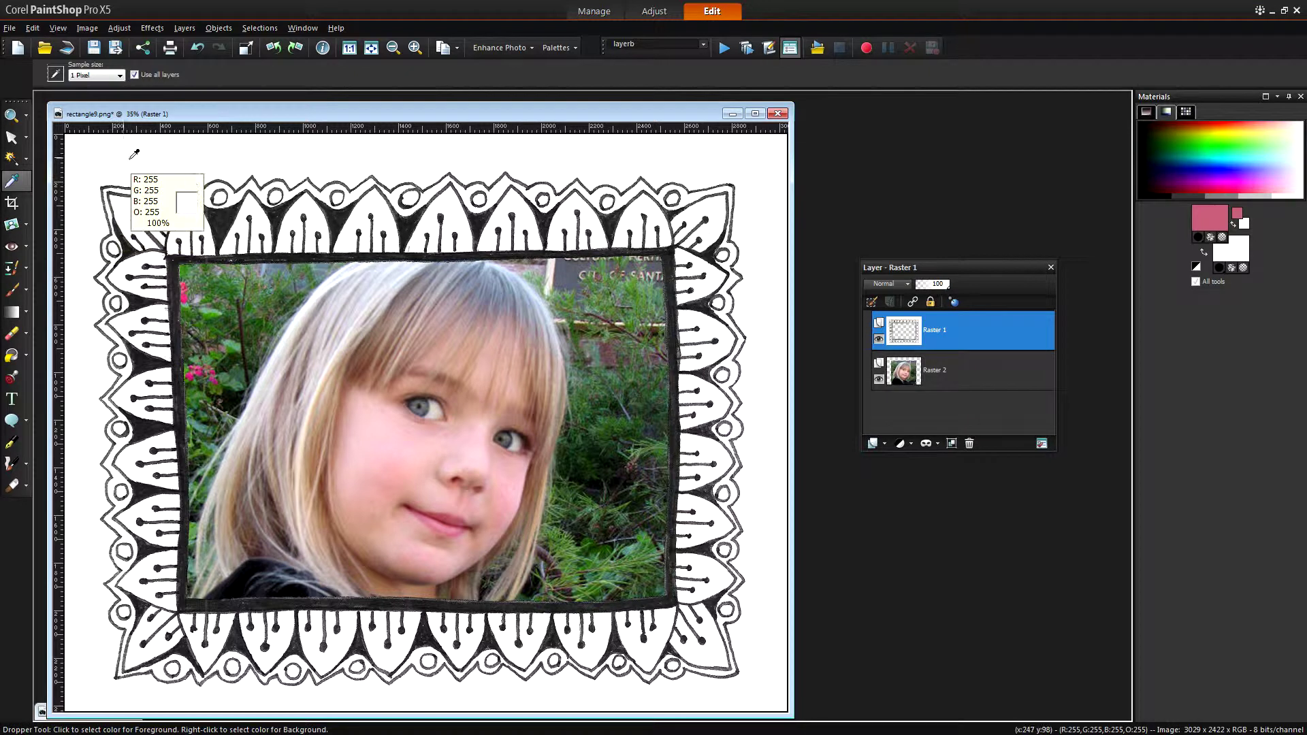
# - Magic Wand the white margin outside the frame and flood-fill it with pink
pyautogui.click(12, 162)
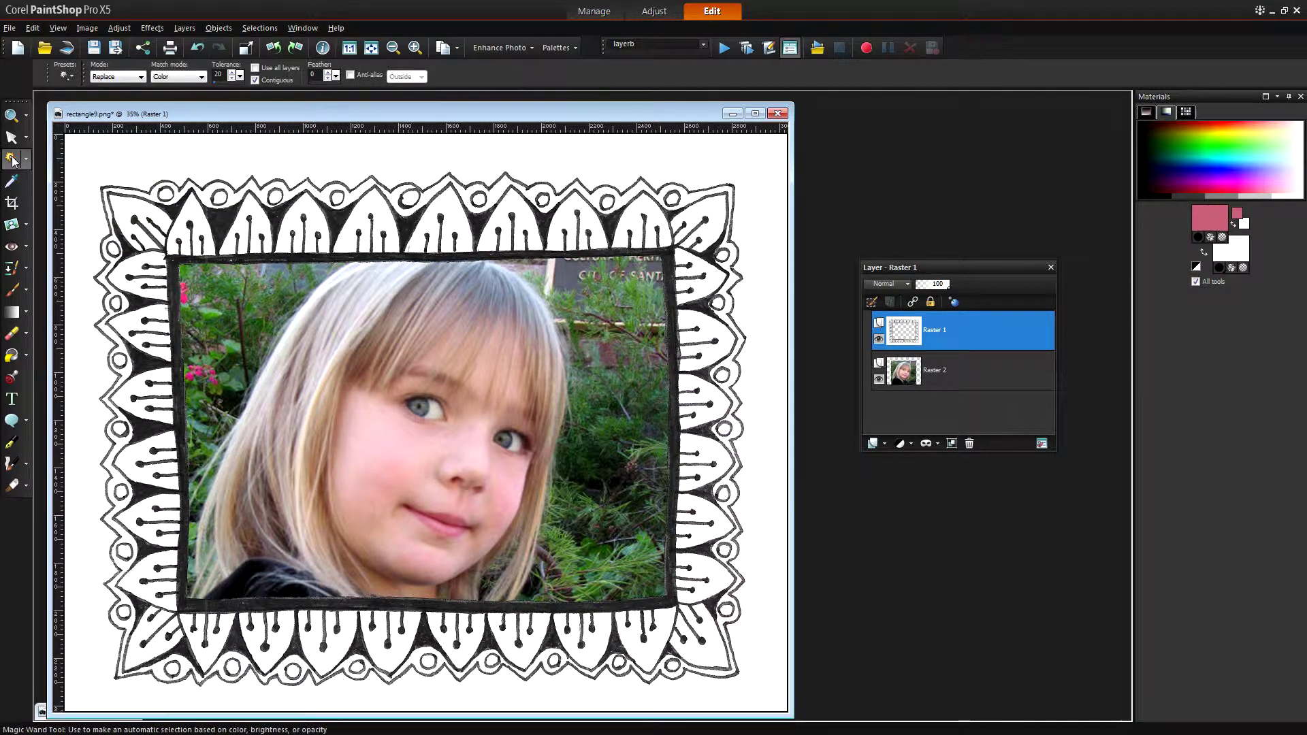
pyautogui.click(132, 162)
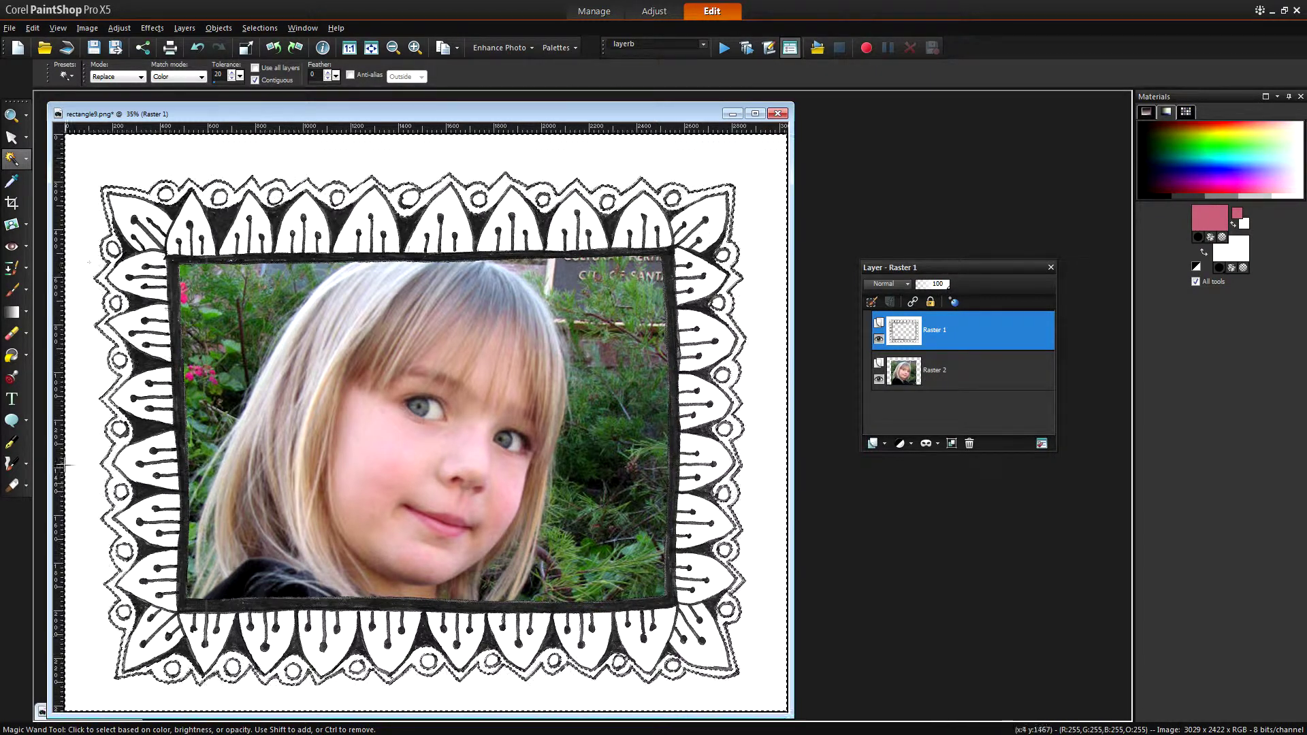
pyautogui.click(14, 358)
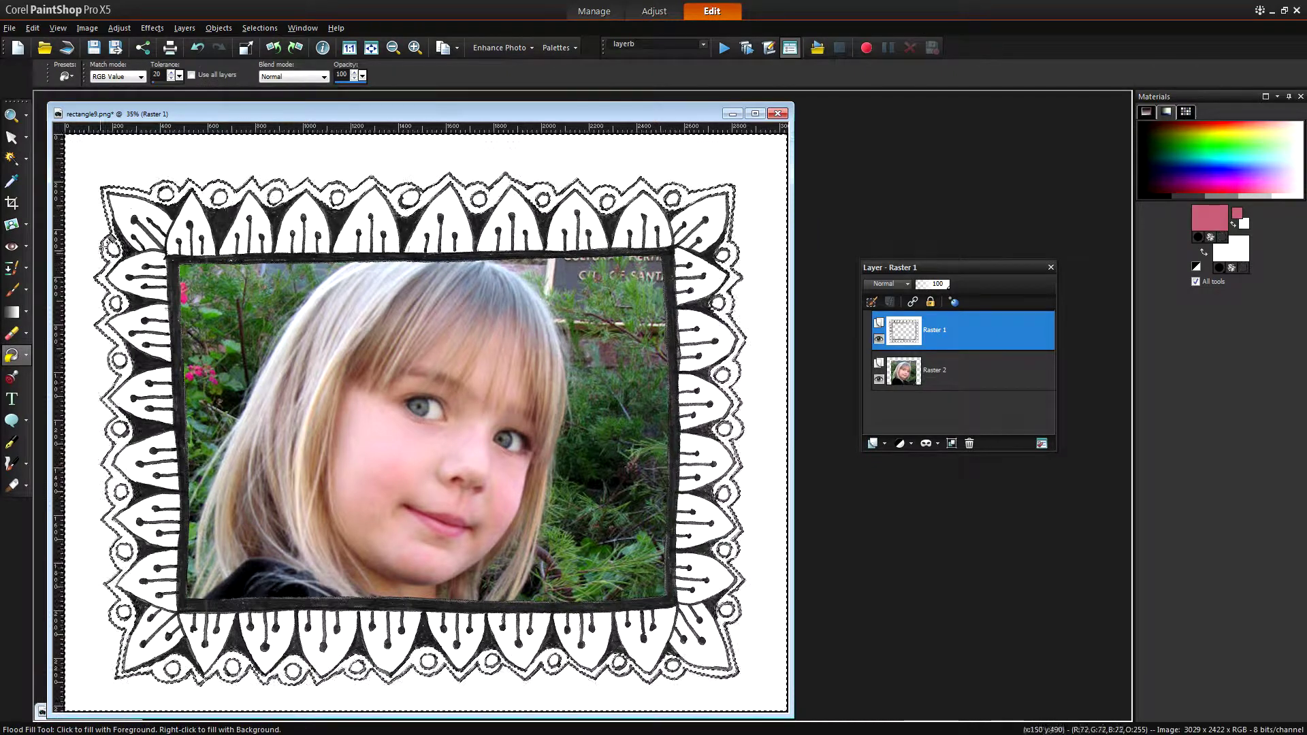
pyautogui.click(95, 154)
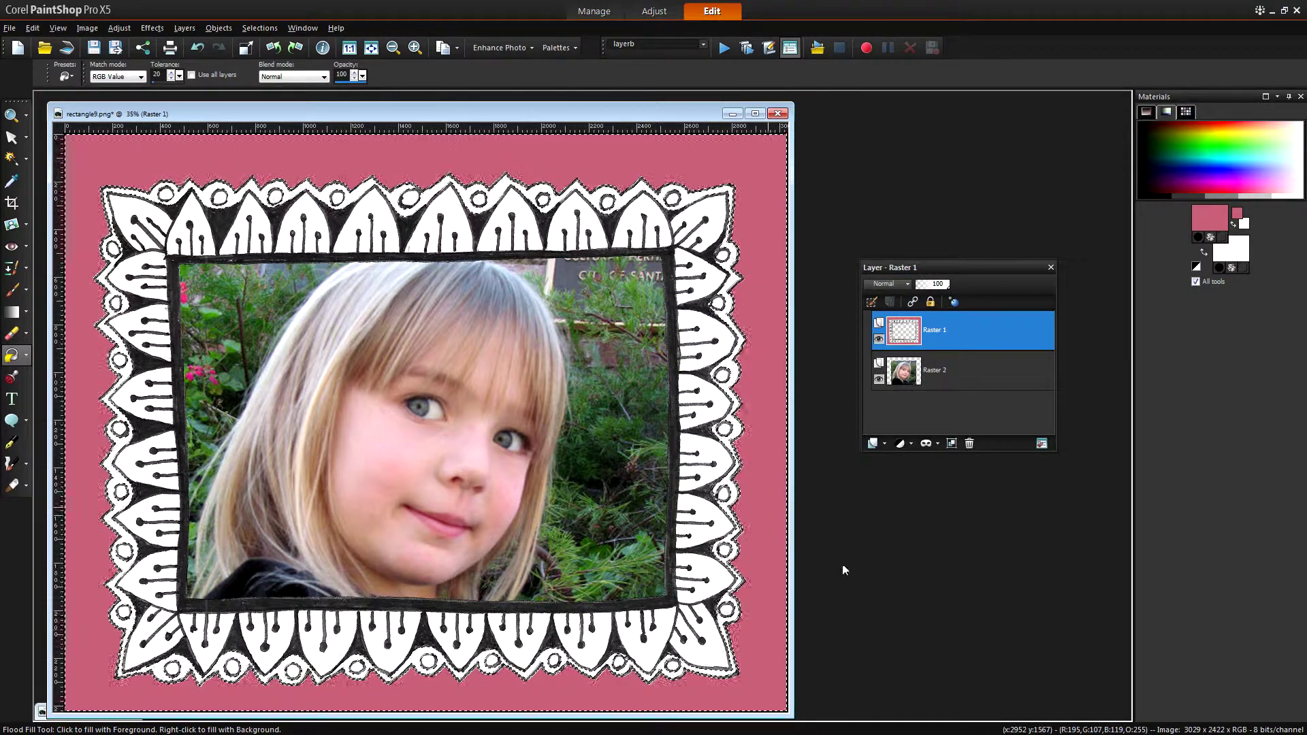
# - Choose Selections > Select None to drop the selection around the pink margin
pyautogui.click(258, 28)
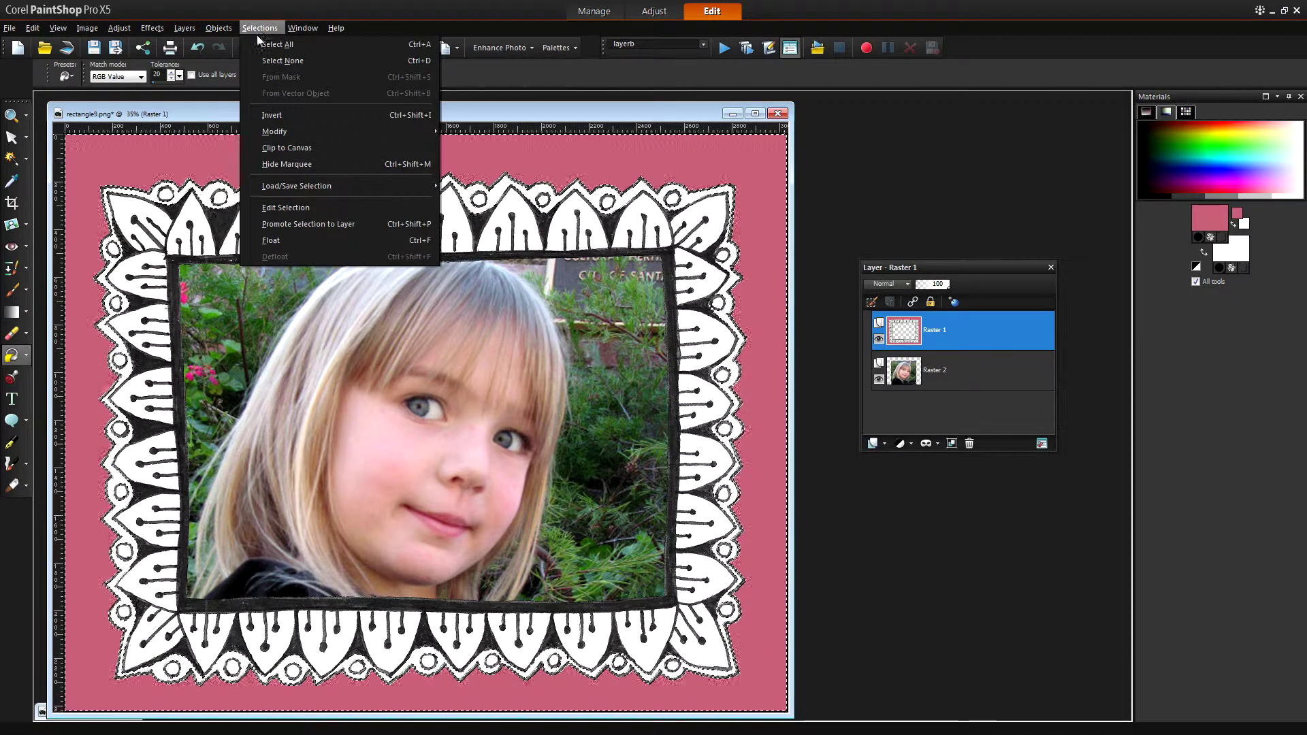
pyautogui.click(266, 59)
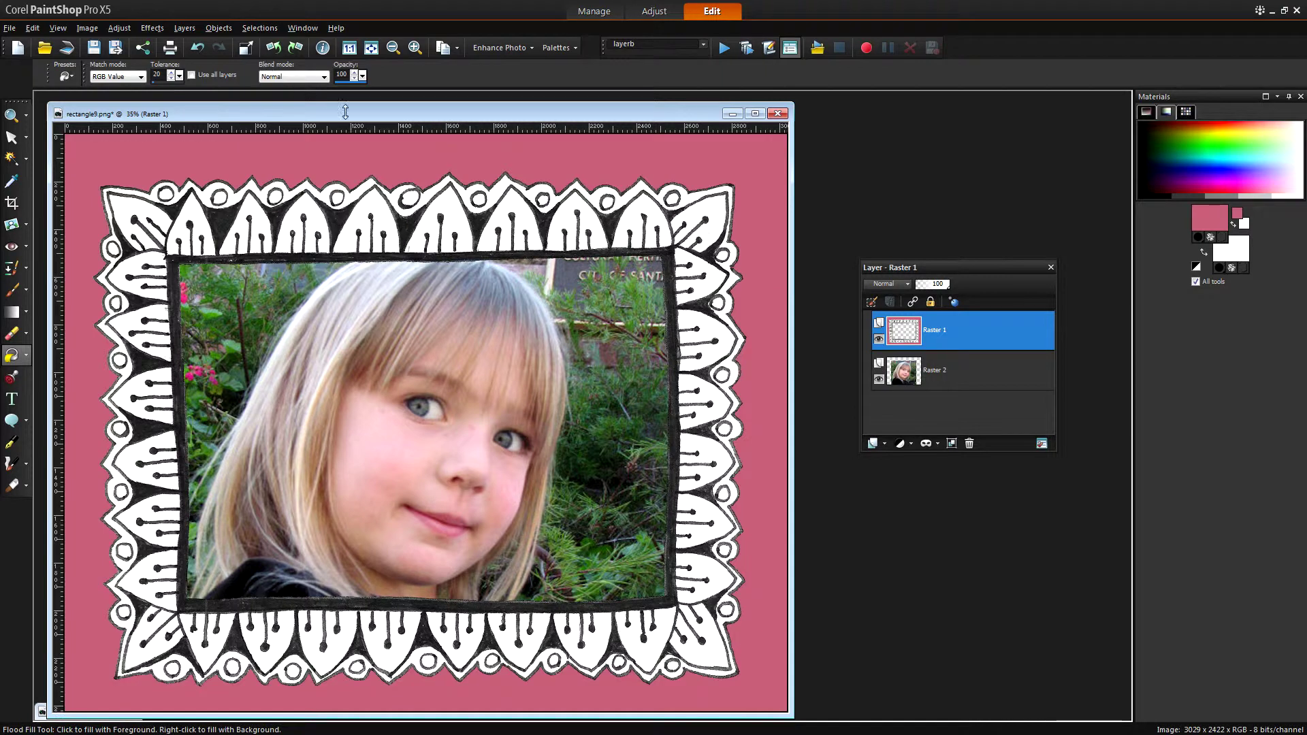